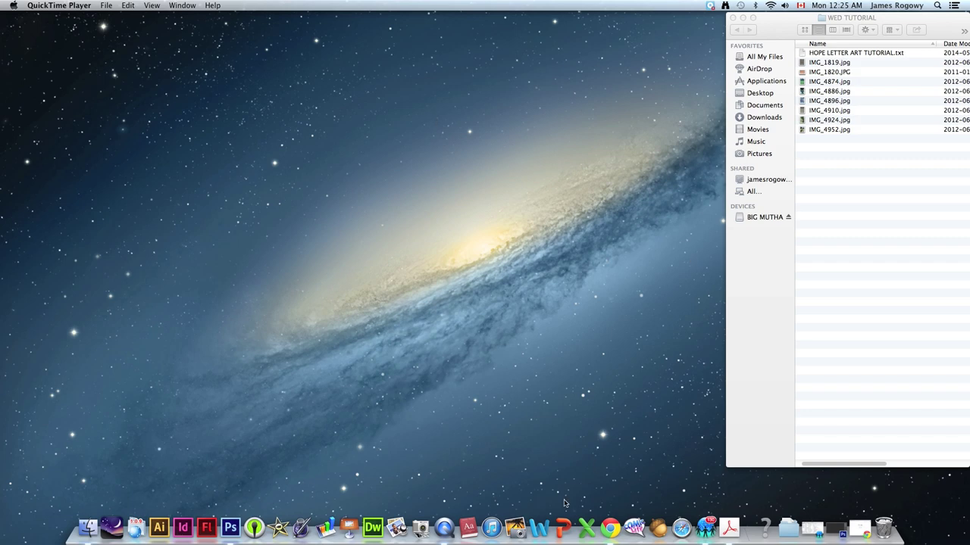
- Launch Google Chrome from the Dock, next to the WED TUTORIAL folder in Finder
left_click(610, 525)
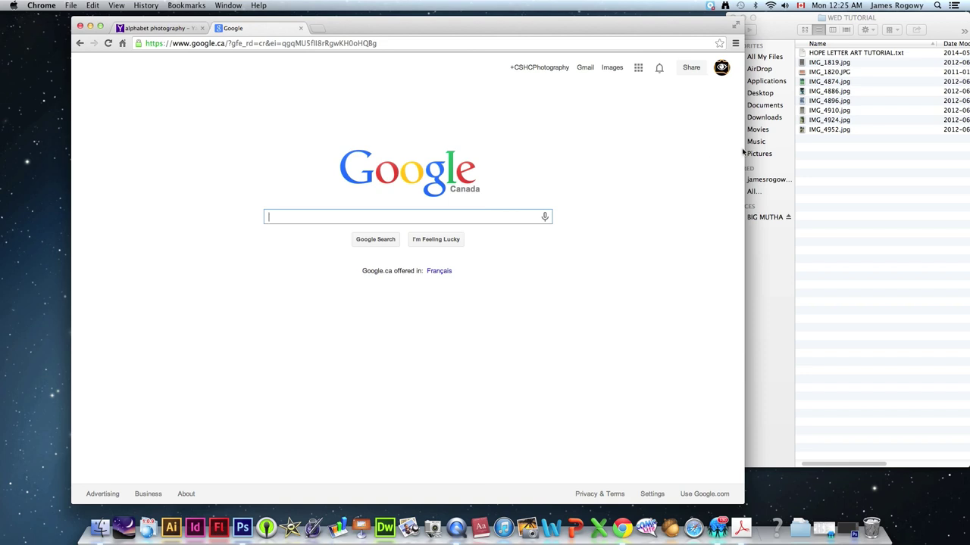
- Search Google for 'alphabet photography' and open the alphabetphotography.com site
type("a")
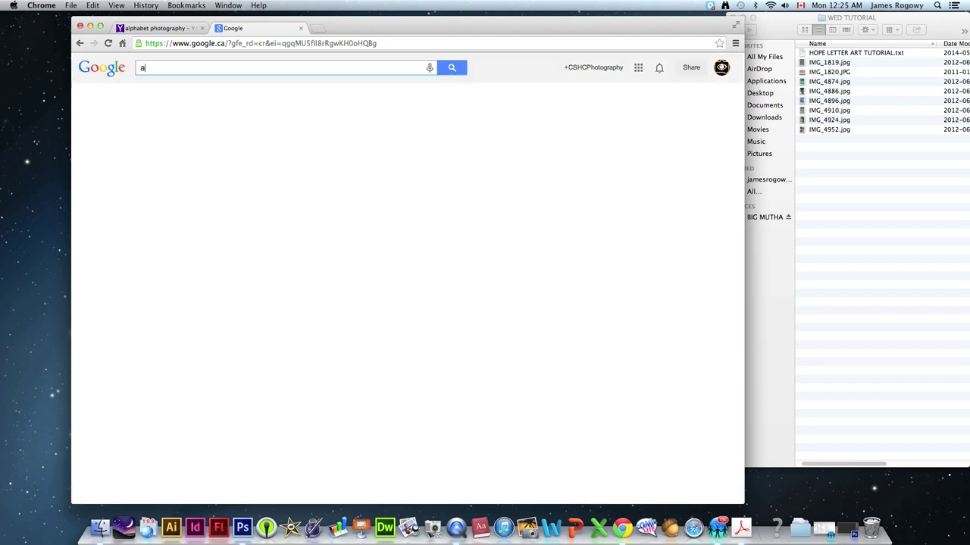
type("lphabet photogra")
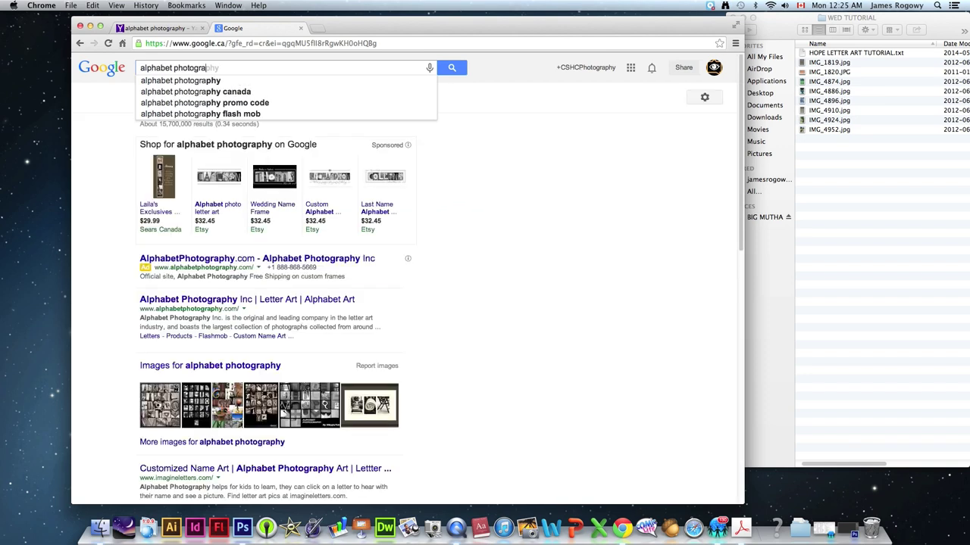
type("phy")
key("Return")
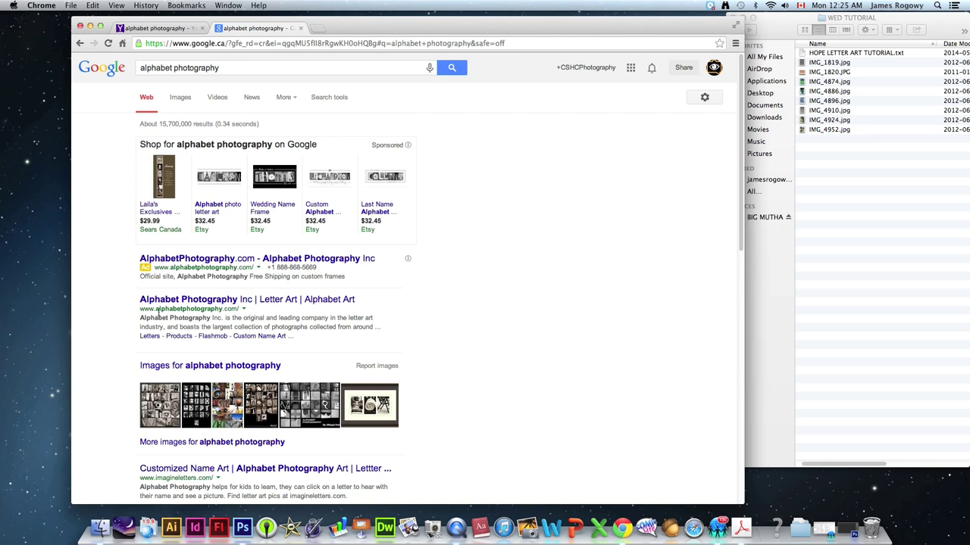
left_click(188, 300)
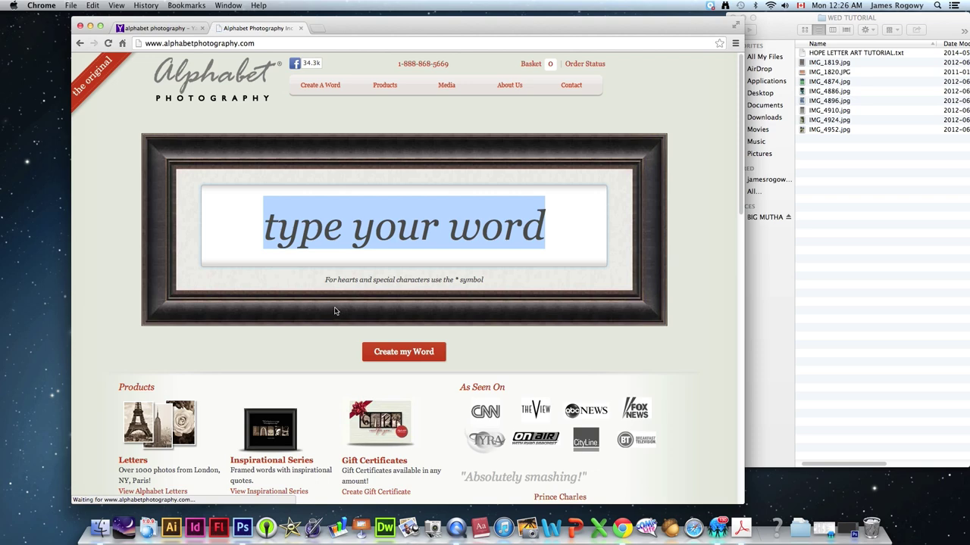
- Replace the word box placeholder with ROGOWY and create the letter art
left_click_drag(327, 33, 447, 32)
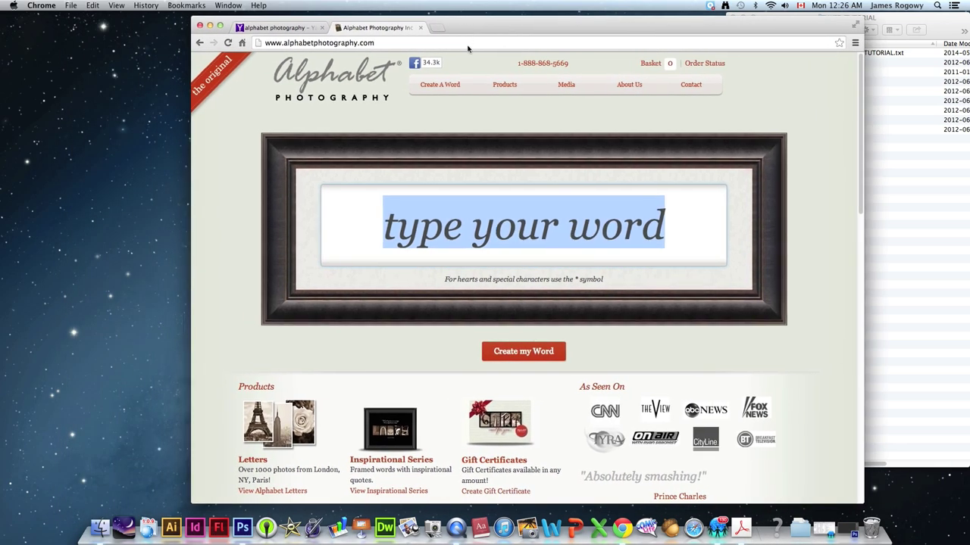
left_click(518, 198)
key("super+a")
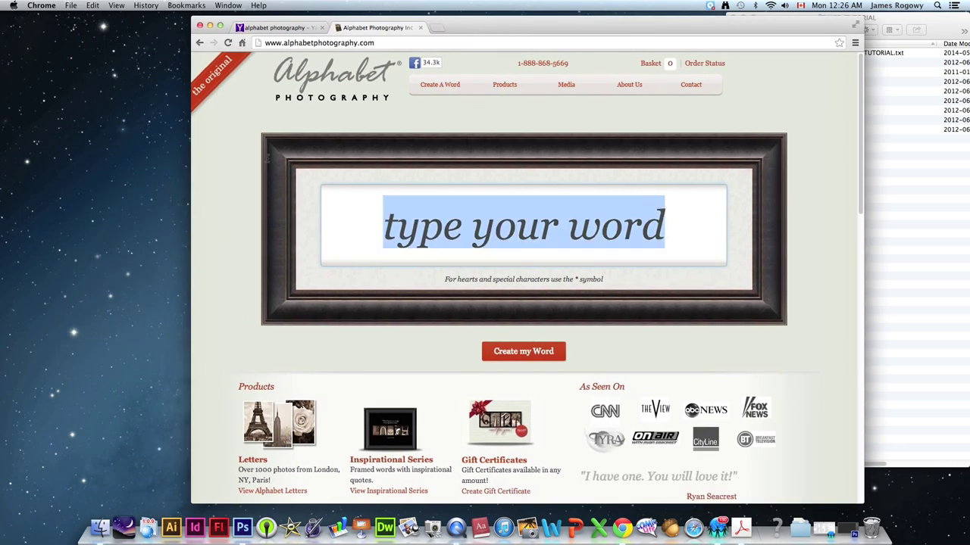
type("ROGOWY")
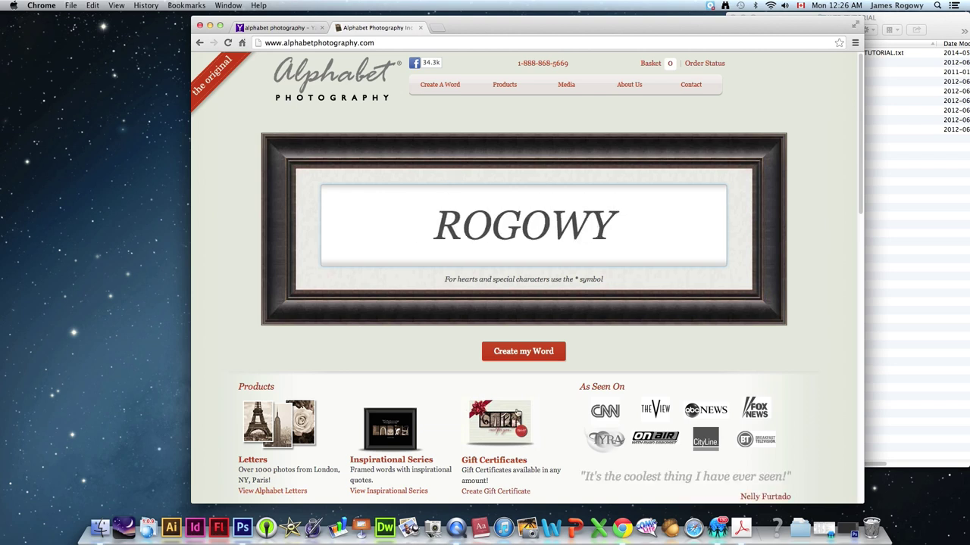
left_click(523, 352)
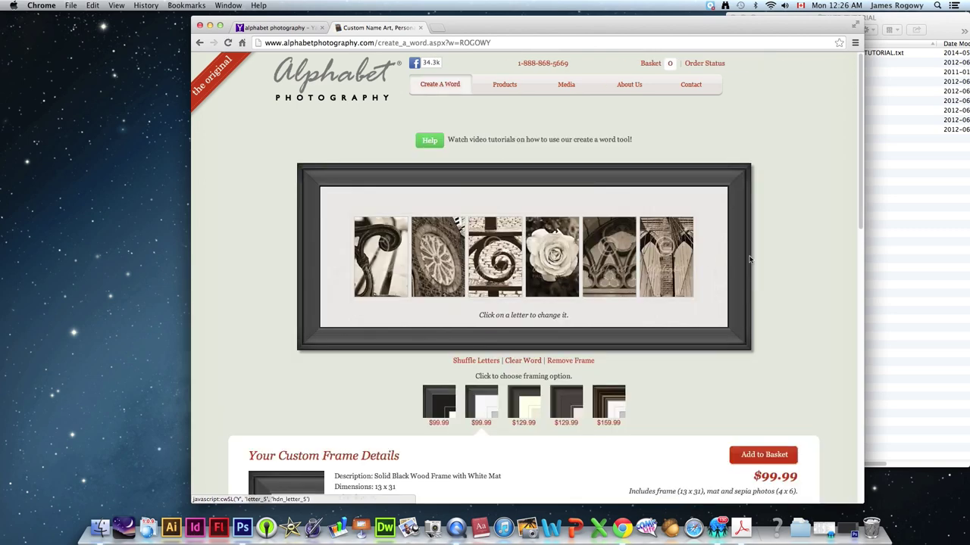
- Swap the R, first O and G for the rope R, flower-window O and bench G photos
right_click(862, 202)
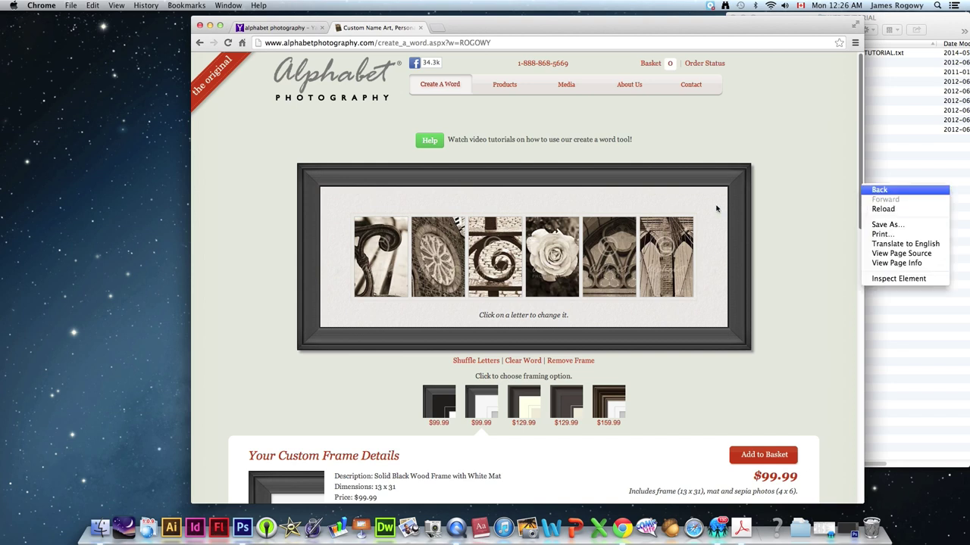
key("Escape")
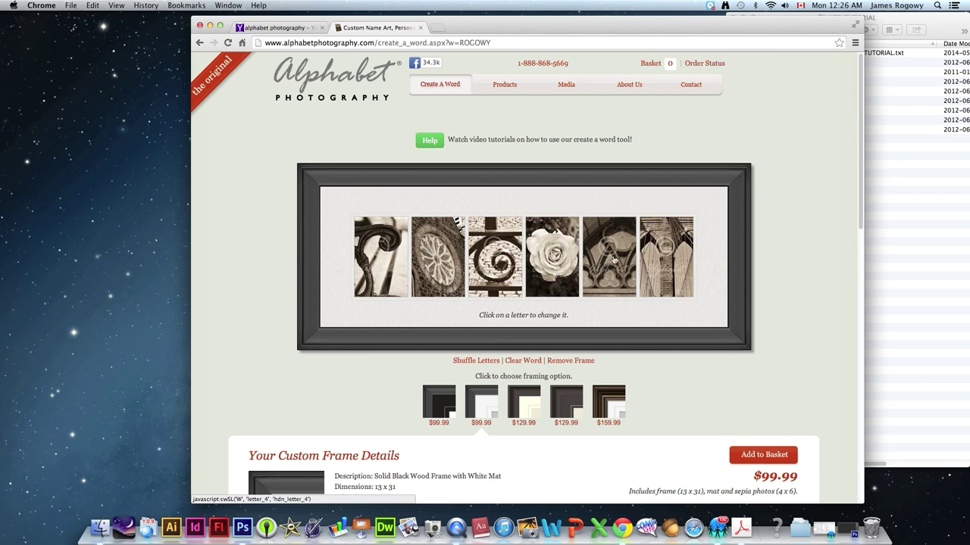
left_click(377, 255)
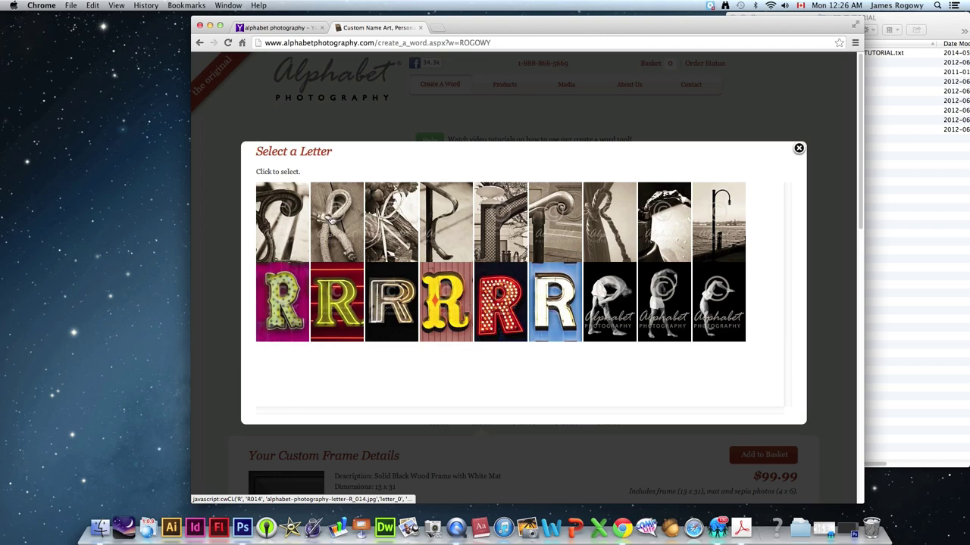
left_click(333, 220)
left_click(438, 144)
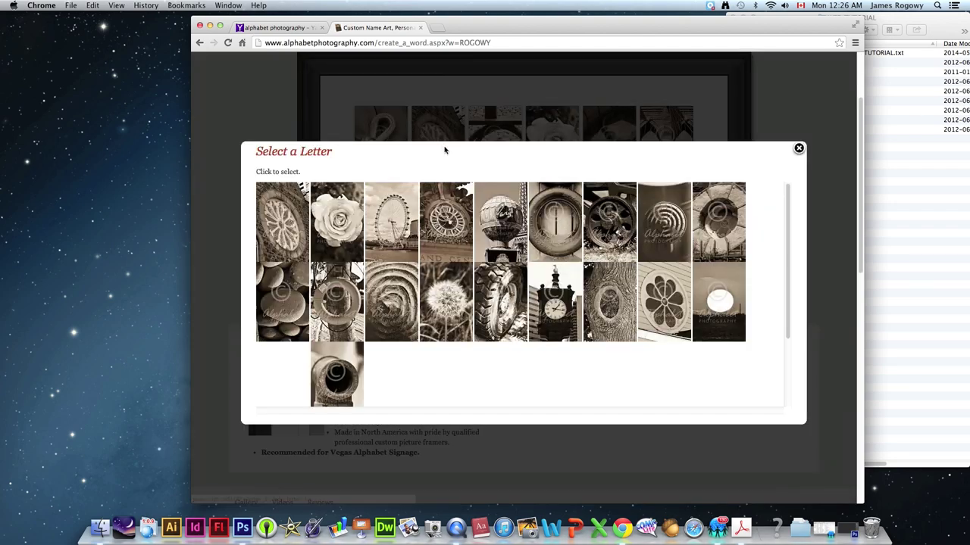
left_click(664, 308)
left_click(496, 150)
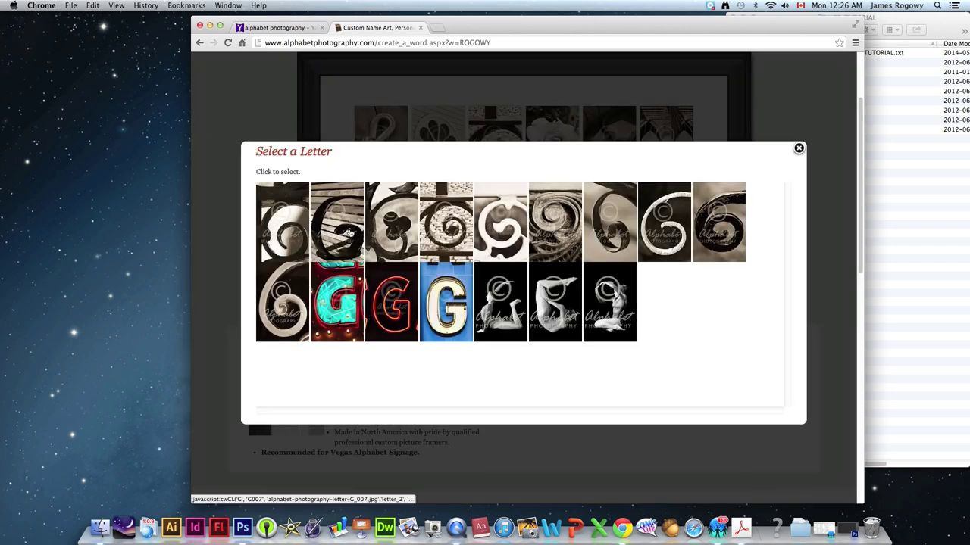
left_click(337, 230)
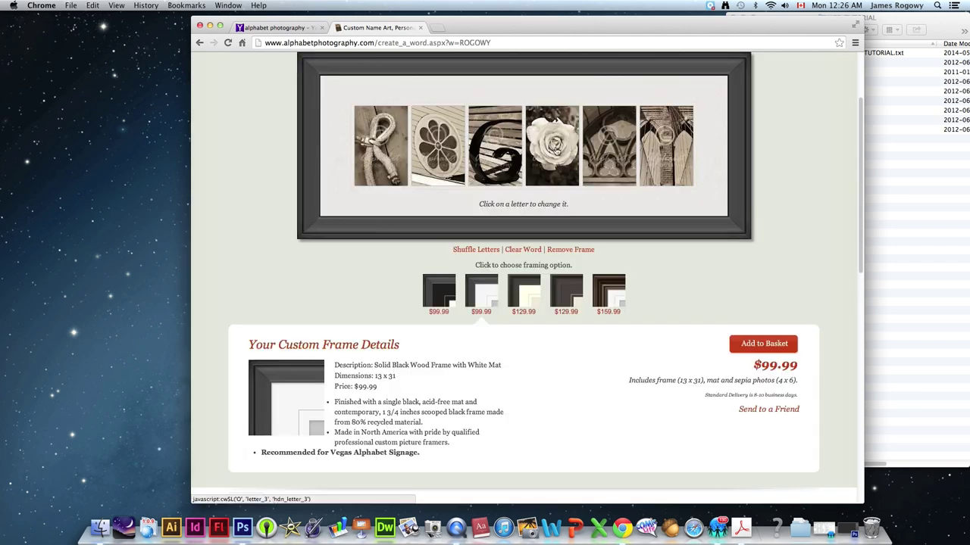
- Keep the rose O, then use the arched lattice W and railing Y photos
left_click(557, 151)
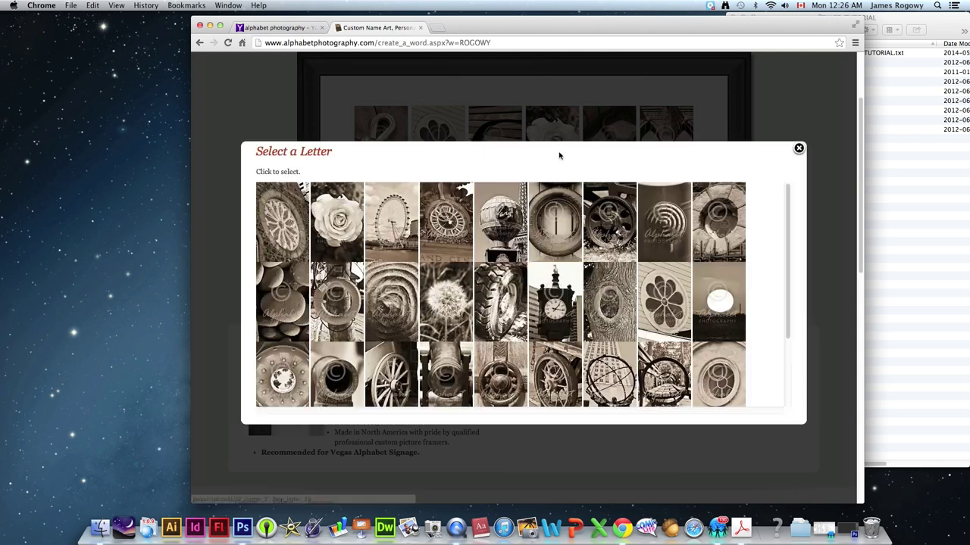
left_click(343, 226)
left_click(626, 154)
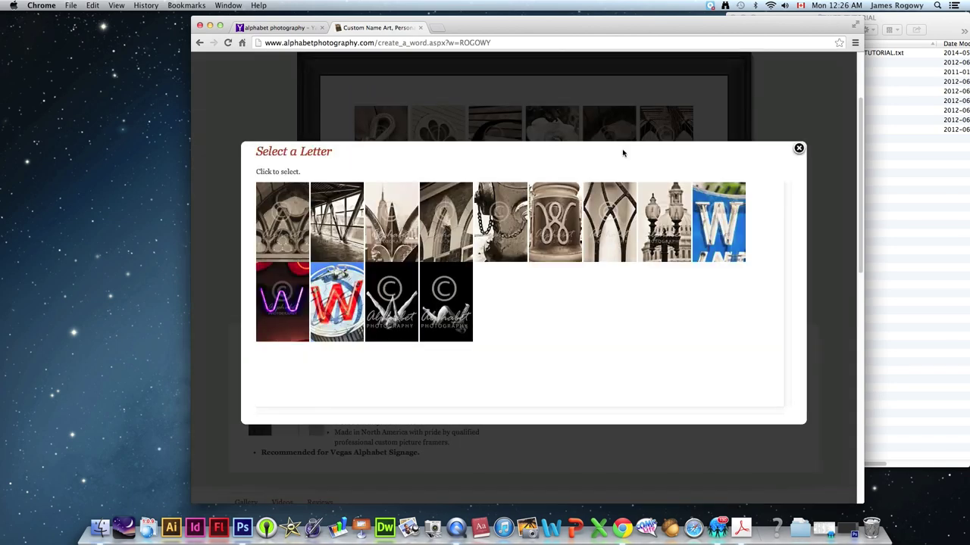
left_click(610, 237)
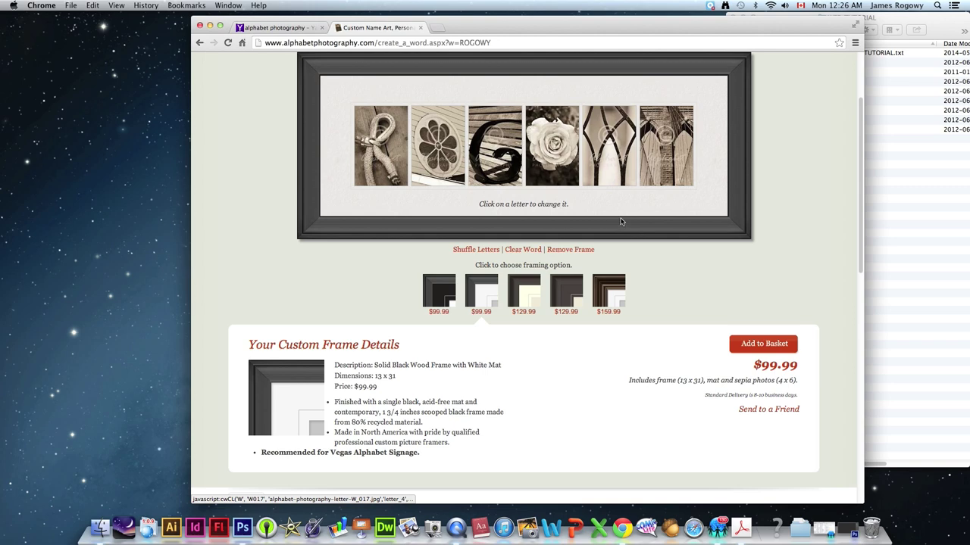
left_click(667, 152)
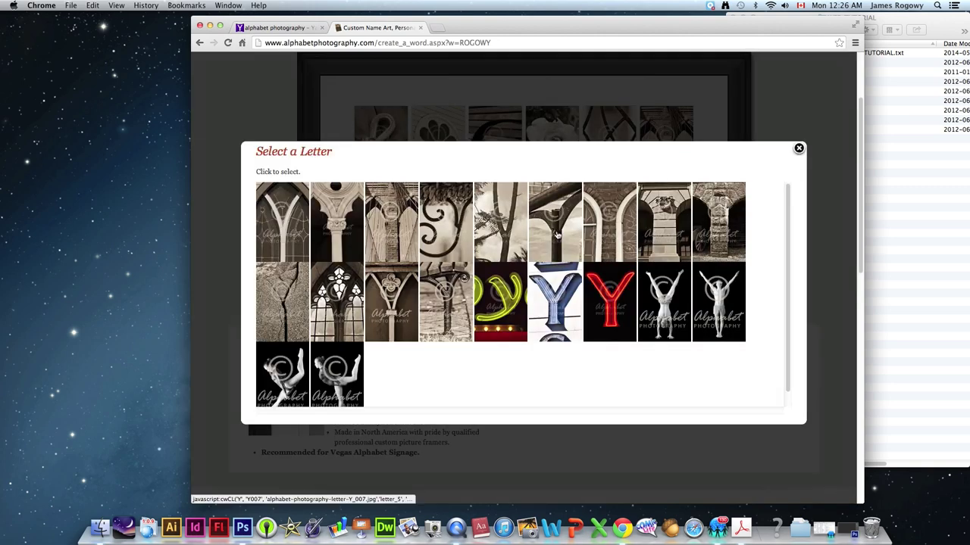
left_click(558, 237)
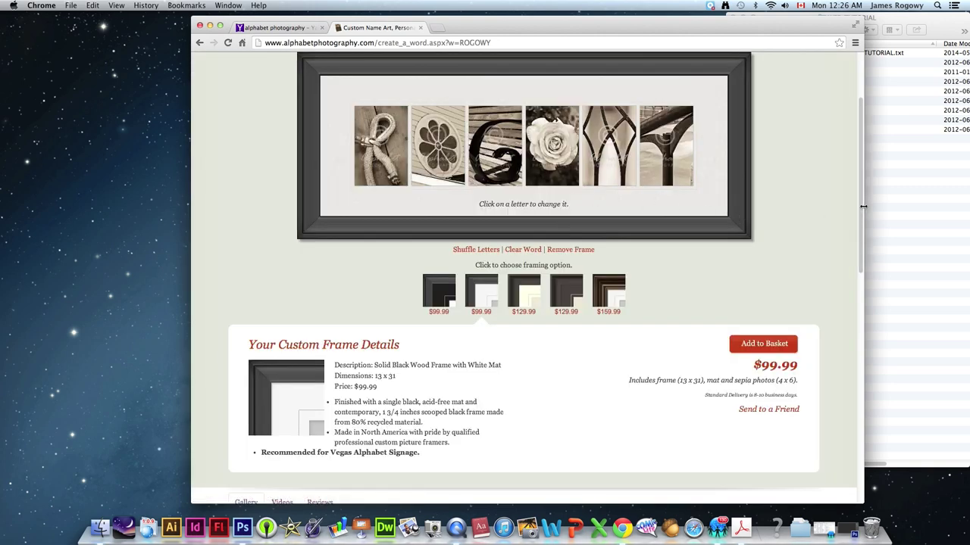
scroll(703, 238, "up", 3)
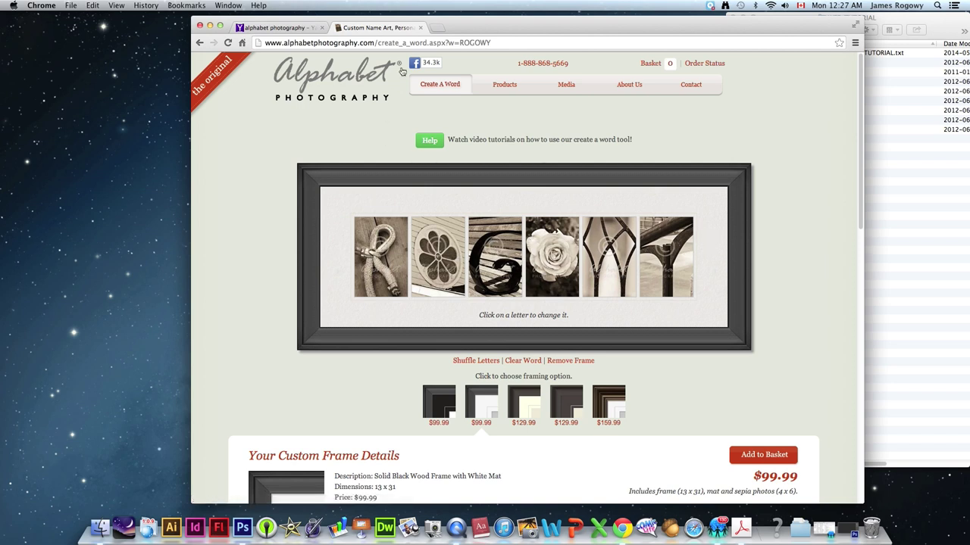
- Preview the WED TUTORIAL photos from IMG_1819.jpg through IMG_4924.jpg in Quick Look
left_click(210, 26)
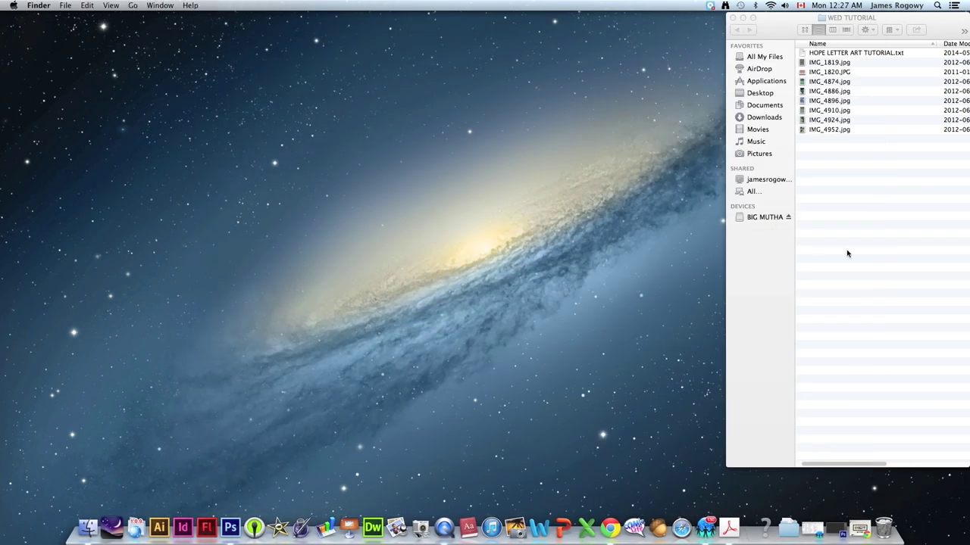
left_click(892, 256)
left_click(828, 63)
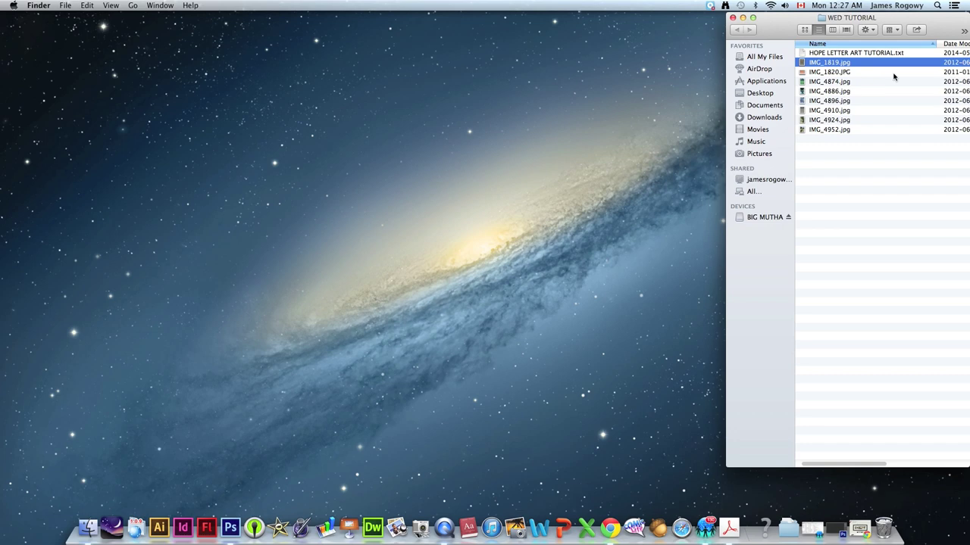
key("space")
key("Down")
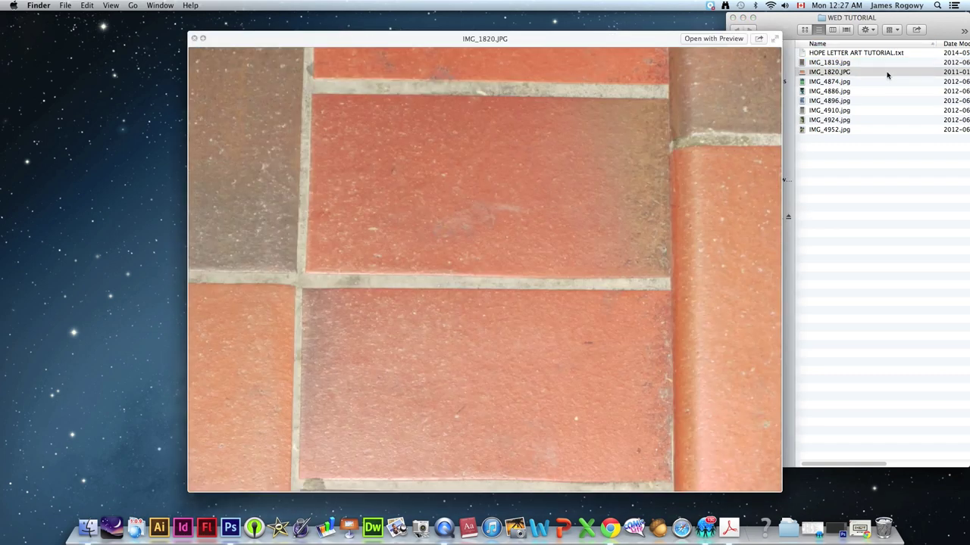
key("Down")
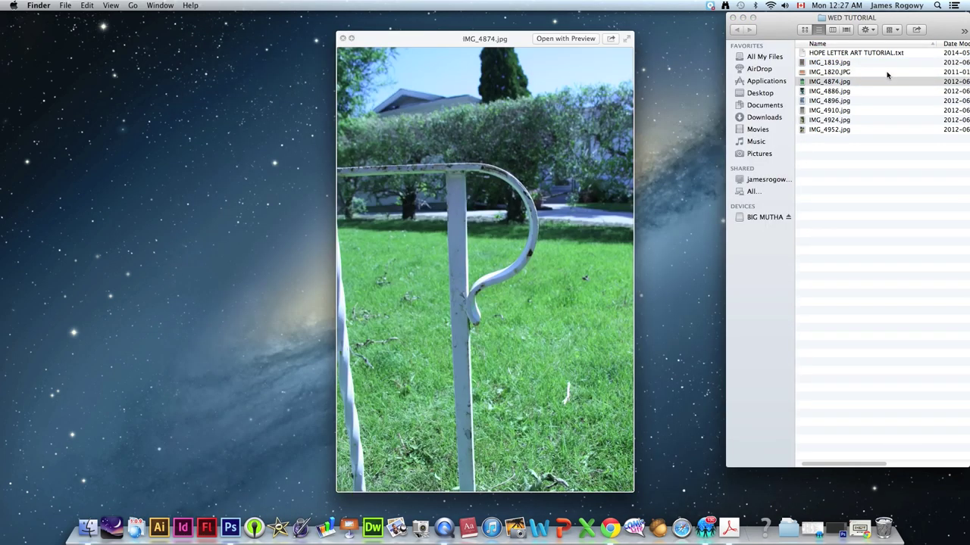
key("Down")
key("Down")
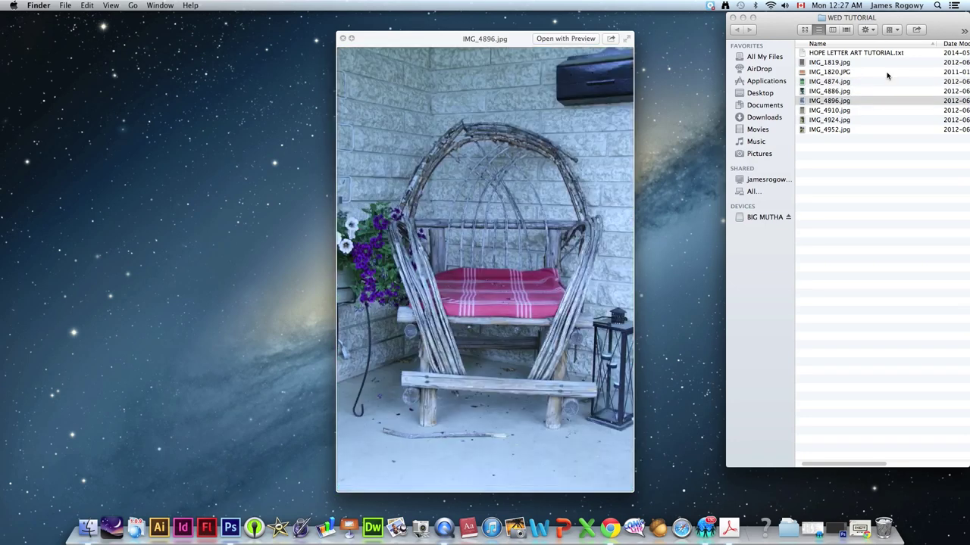
key("Down")
key("Down")
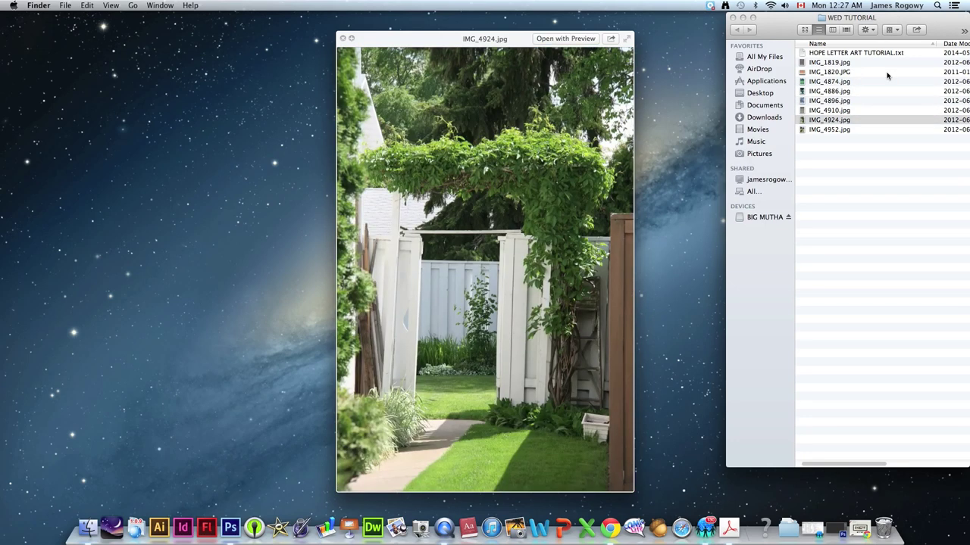
key("Down")
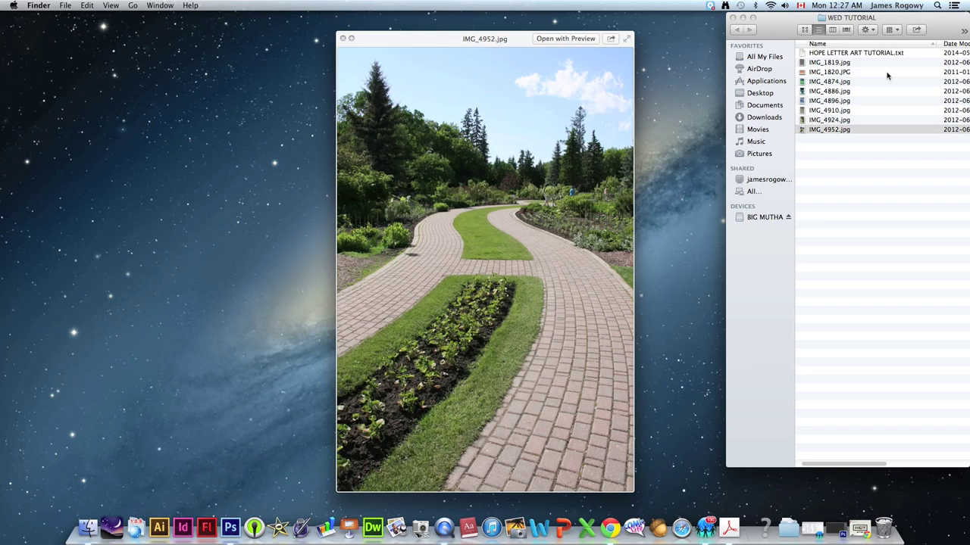
key("Up")
key("Up")
key("Up")
key("Up")
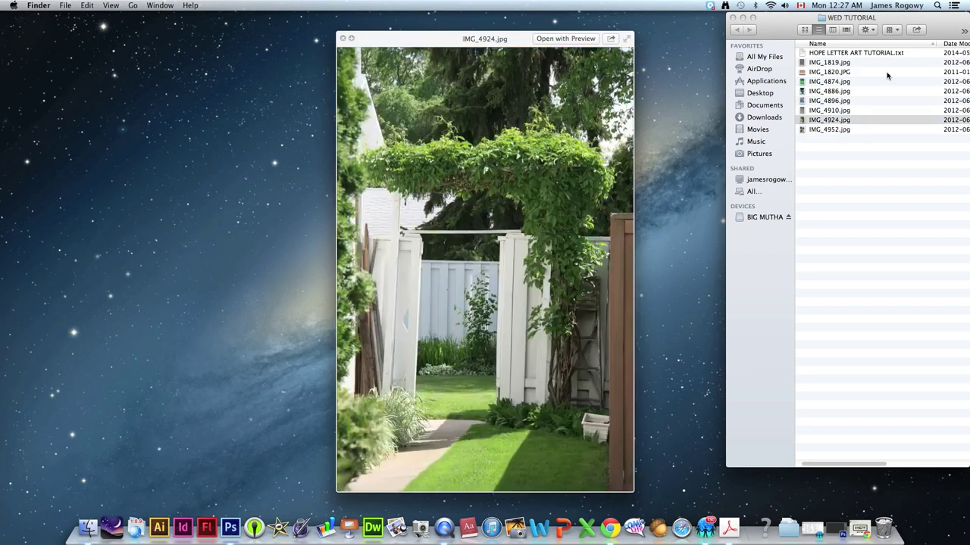
key("Up")
key("Up")
key("Up")
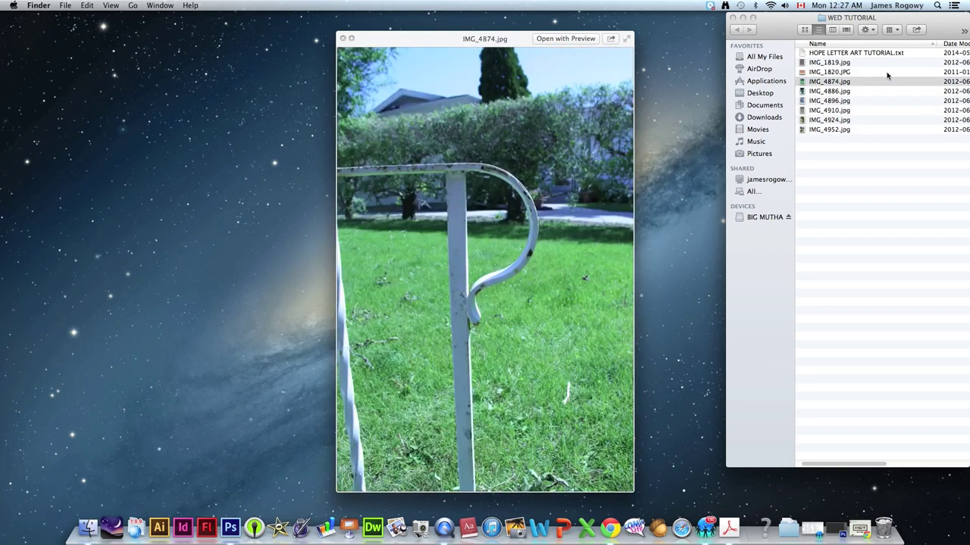
key("space")
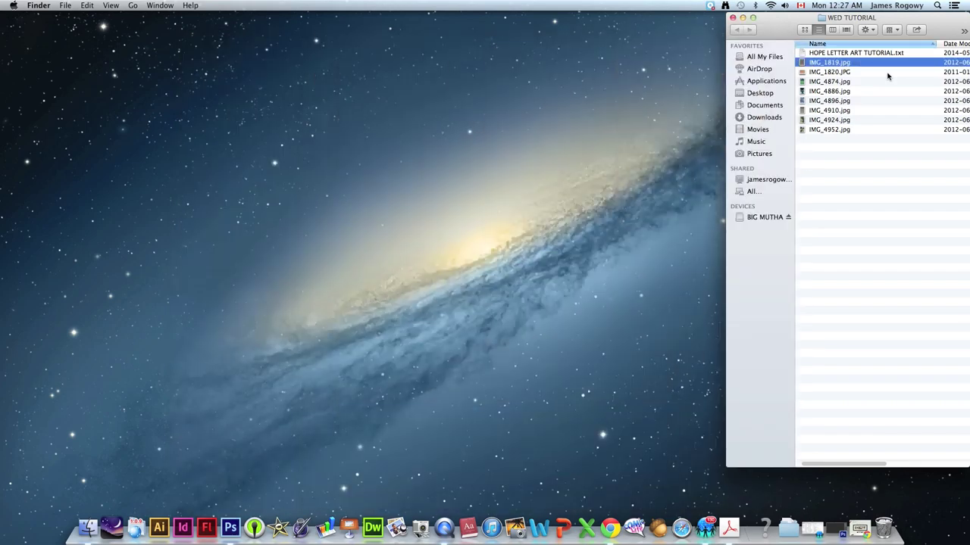
- Preview the garden path photo IMG_4952.jpg and open it in Photoshop
left_click(819, 130)
key("space")
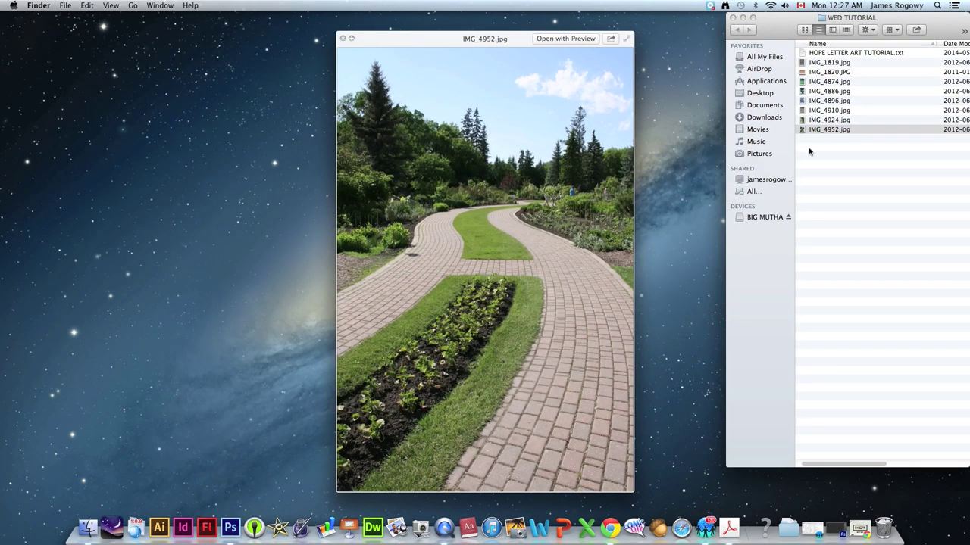
key("space")
left_click_drag(828, 134, 230, 528)
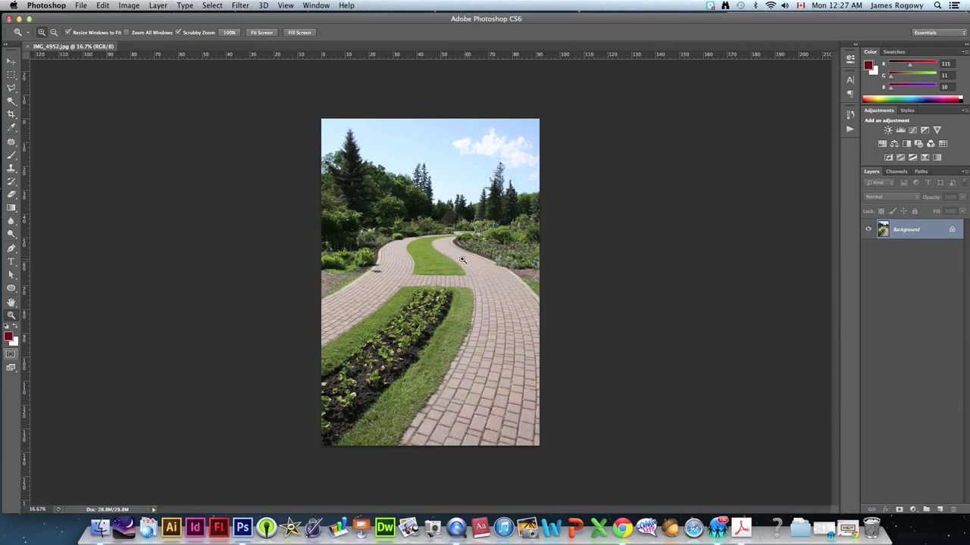
- Fit the whole garden path photo in the window with Cmd+0
key("super+0")
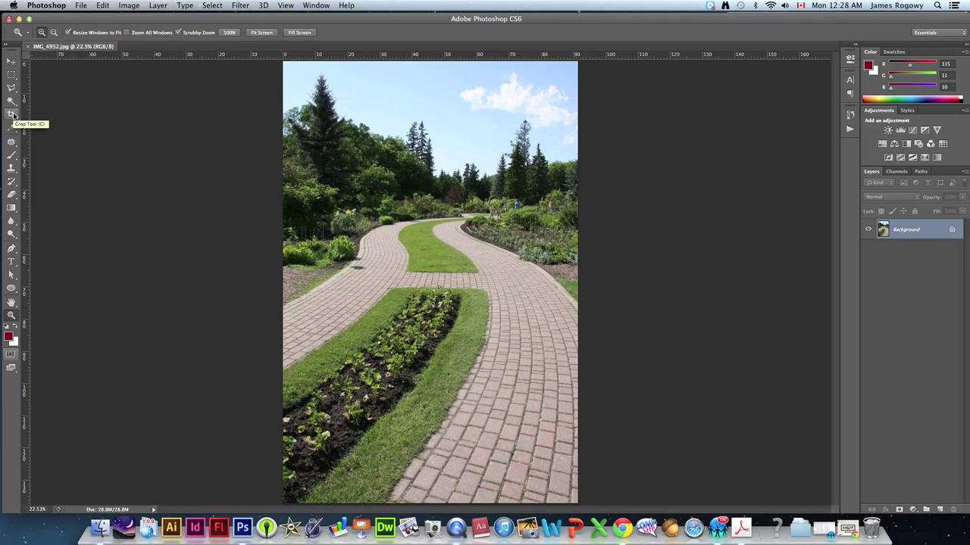
- Crop the garden path photo to a 1 x 1 square, nudging the photo up in the box
left_click(12, 115)
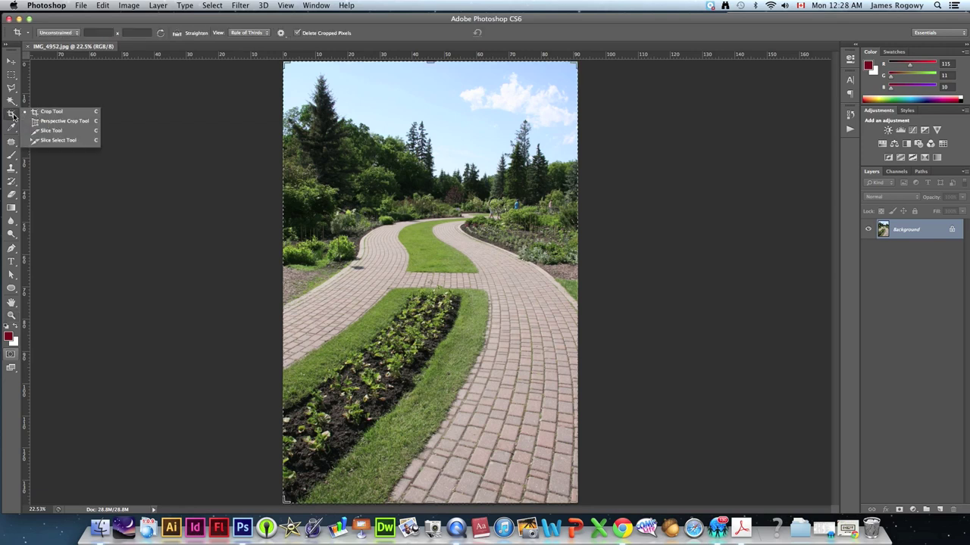
left_click(60, 35)
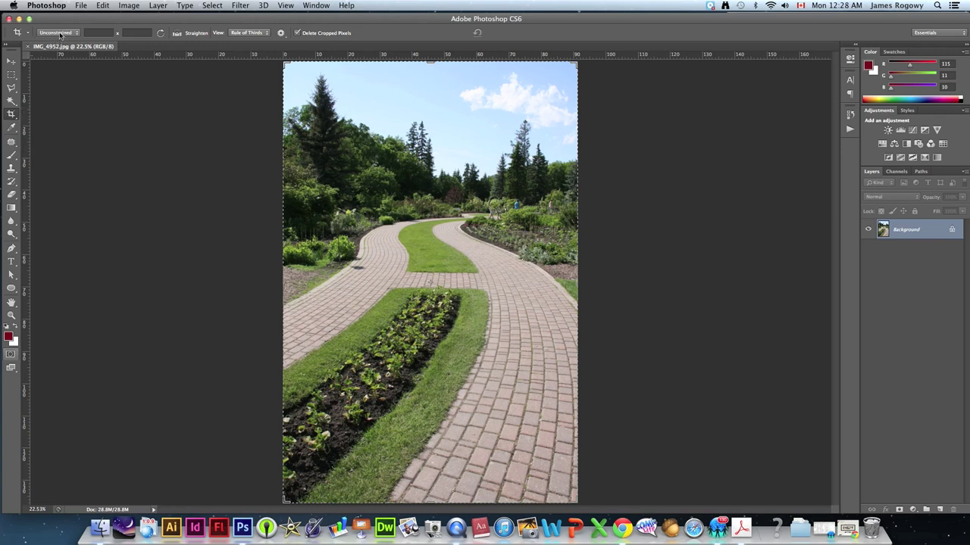
left_click(76, 35)
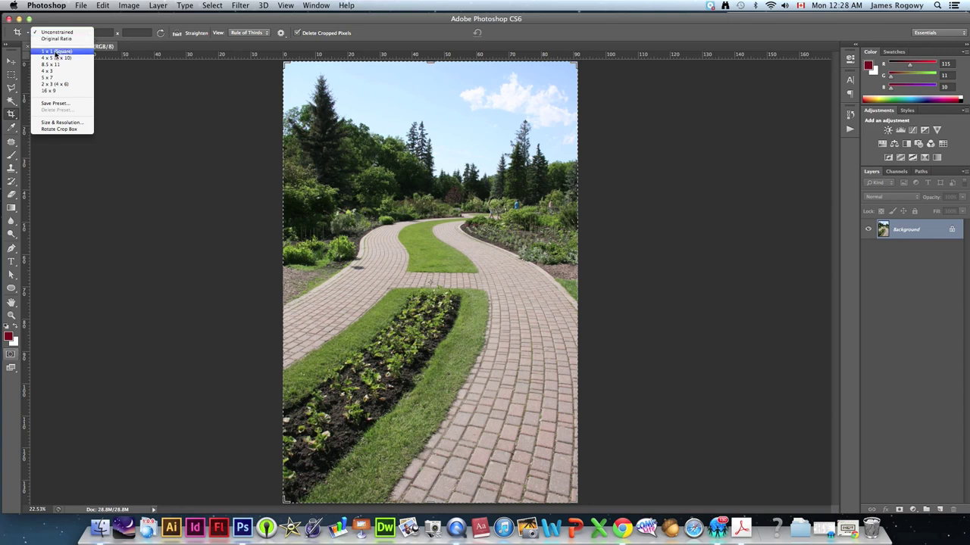
left_click(55, 52)
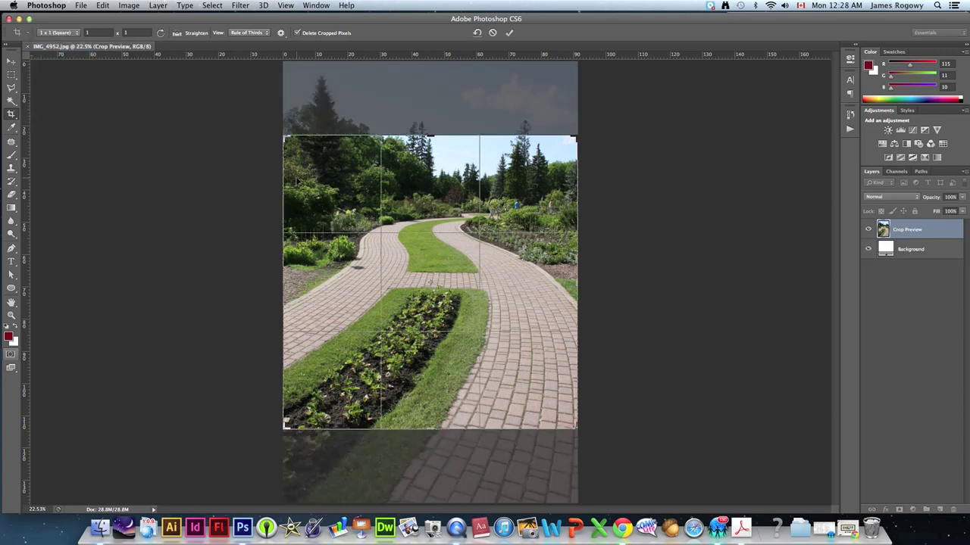
left_click_drag(428, 216, 426, 218)
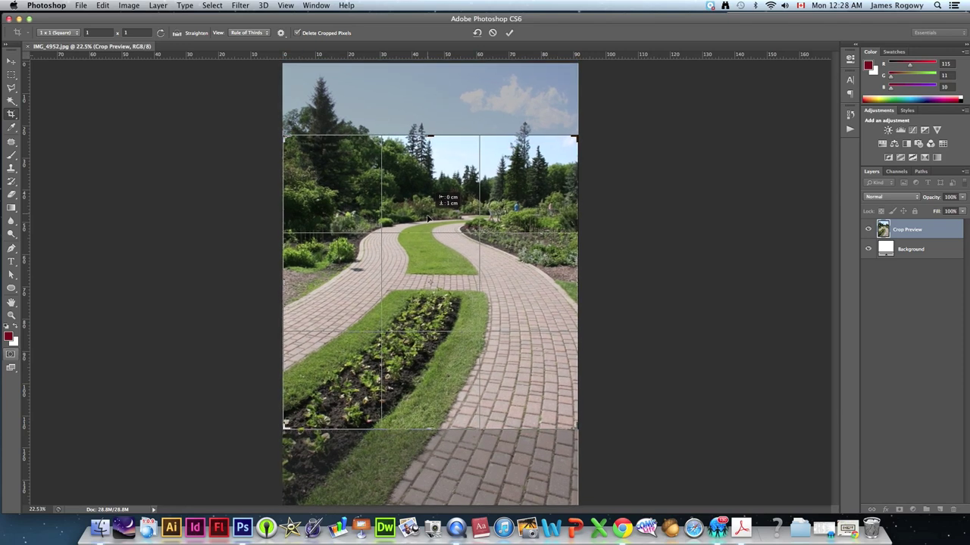
left_click_drag(428, 218, 428, 217)
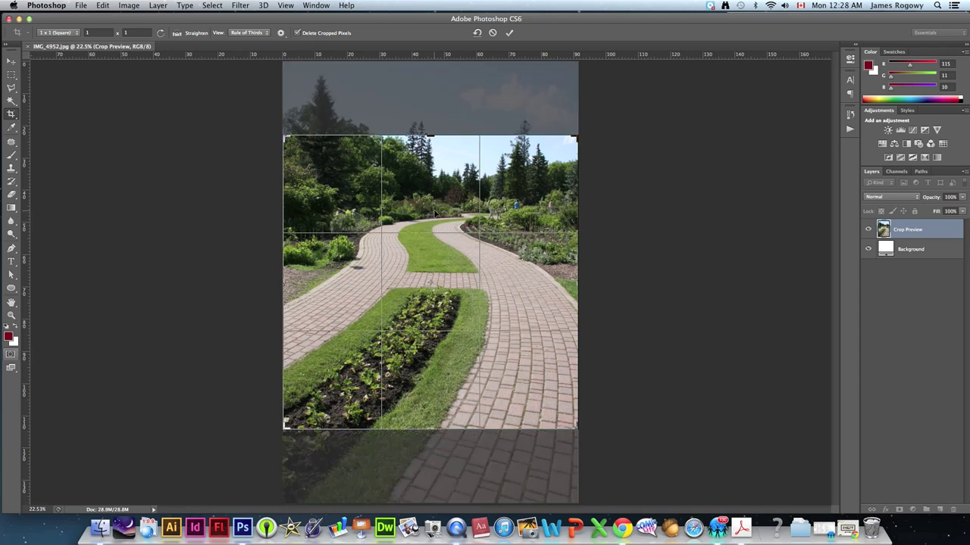
key("Return")
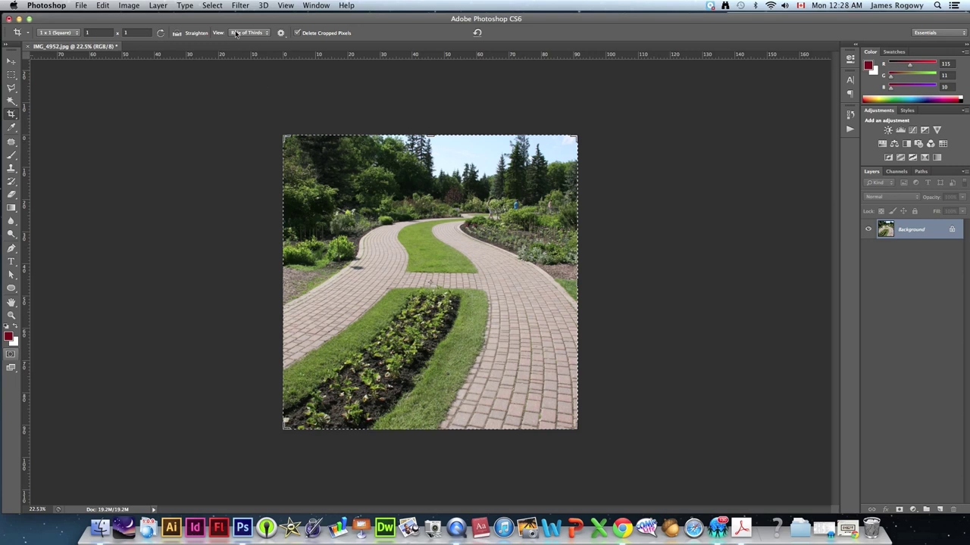
left_click(129, 5)
- Apply Brightness/Contrast with brightness -3 and contrast 96
mouse_move(141, 37)
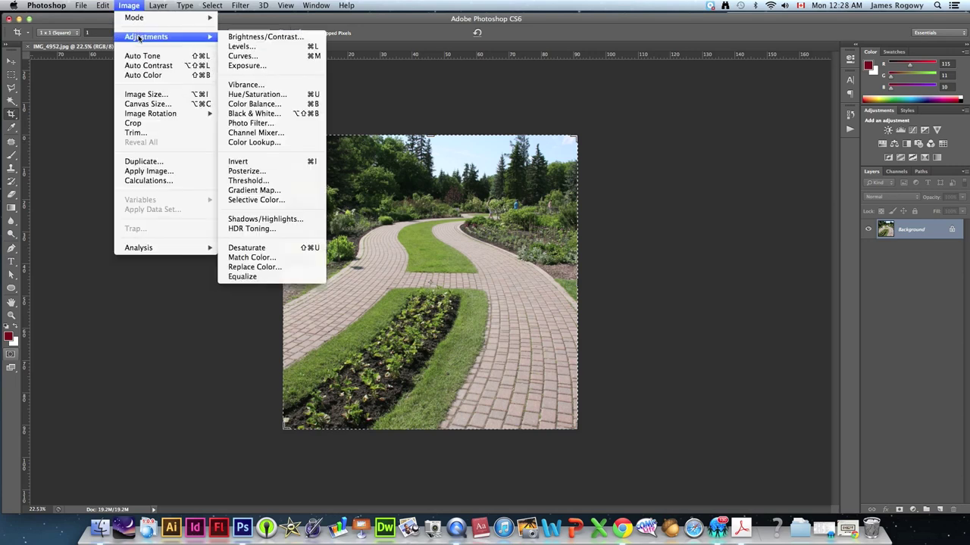
left_click(250, 38)
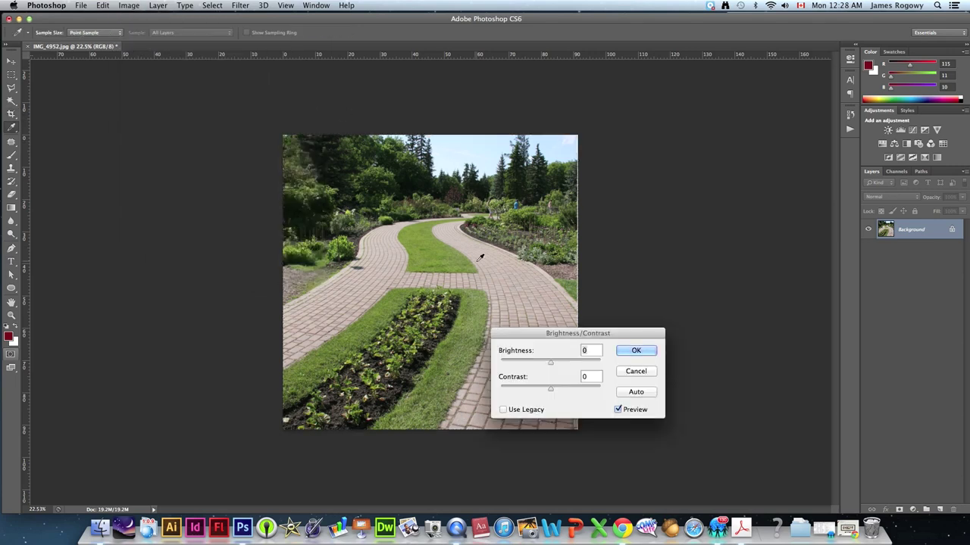
left_click_drag(536, 332, 682, 330)
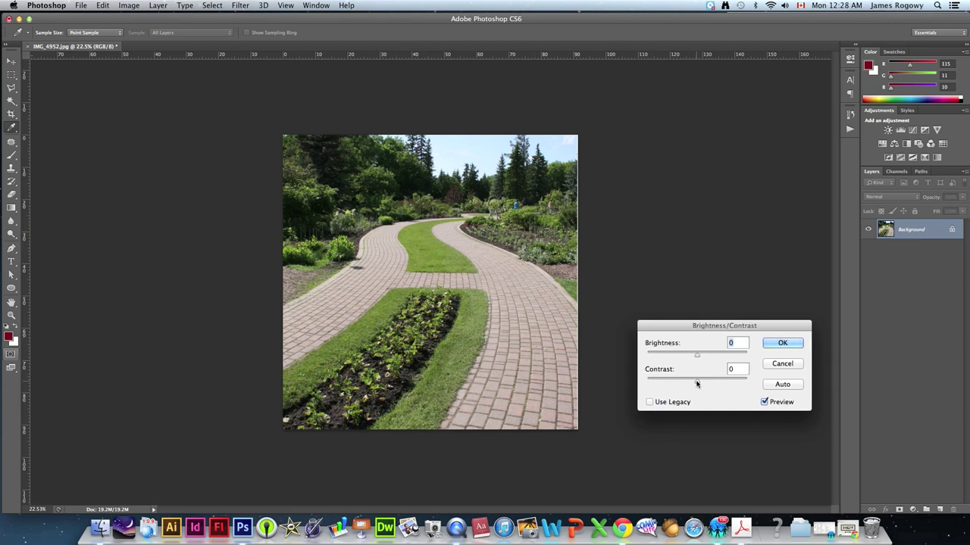
left_click_drag(697, 382, 744, 383)
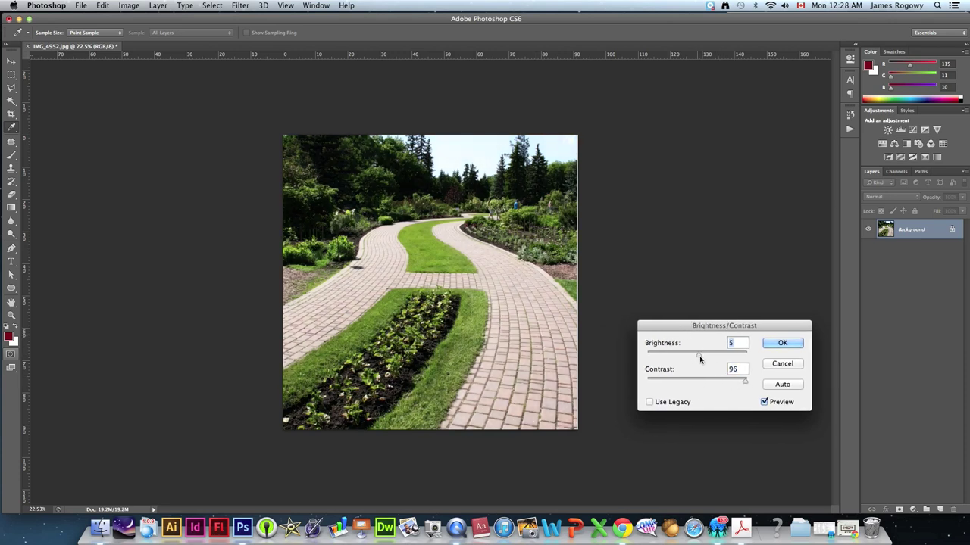
left_click_drag(697, 354, 695, 356)
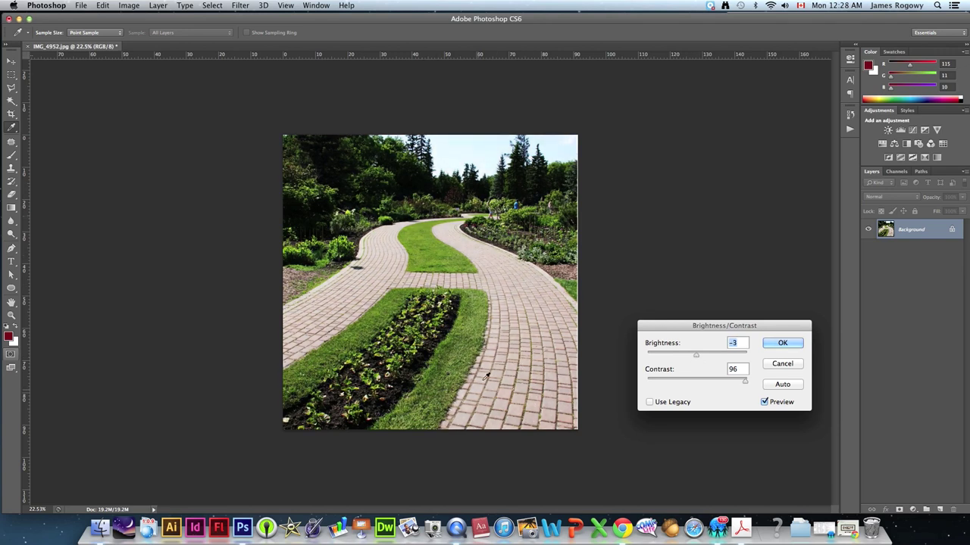
left_click(786, 344)
key("c")
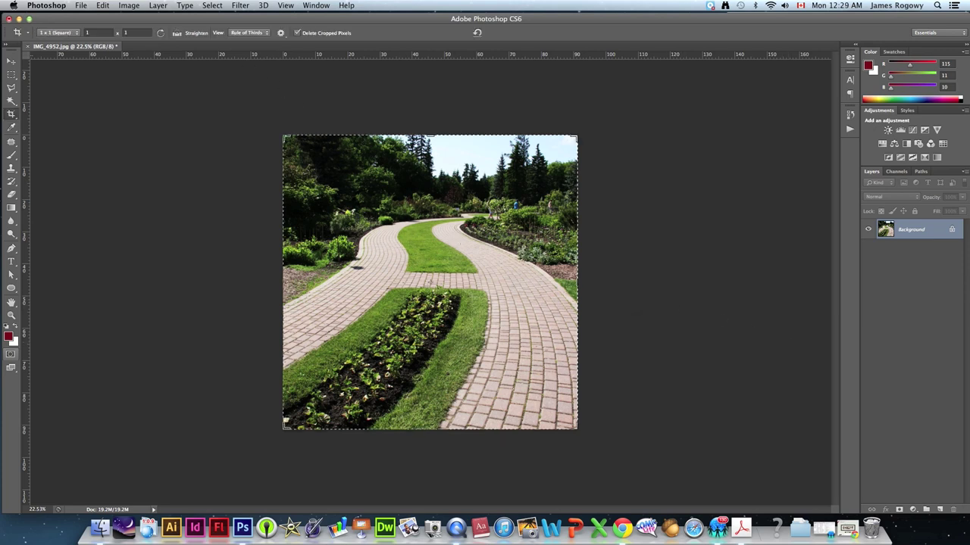
- Convert the photo to black and white with a custom mix, Cyans -80 and Blues 76
left_click(129, 5)
mouse_move(152, 36)
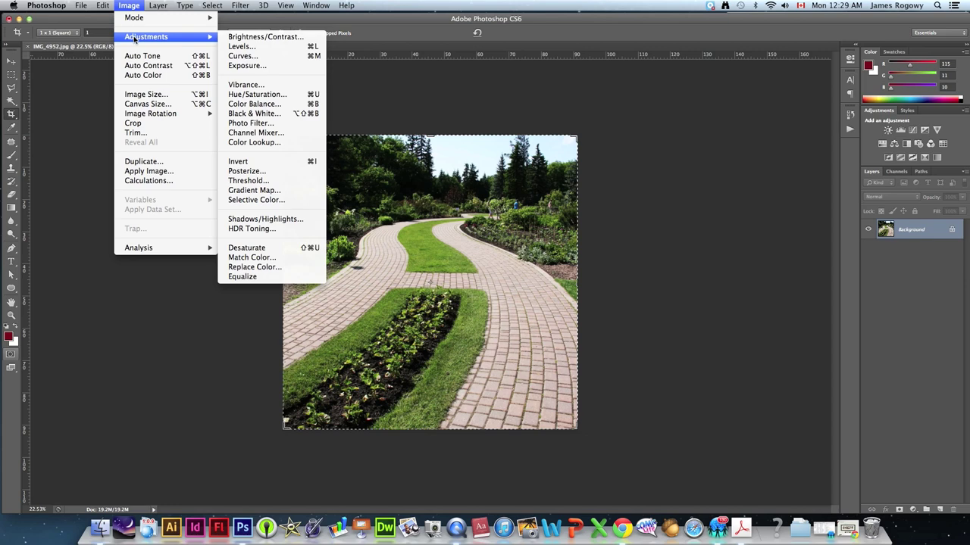
left_click(249, 114)
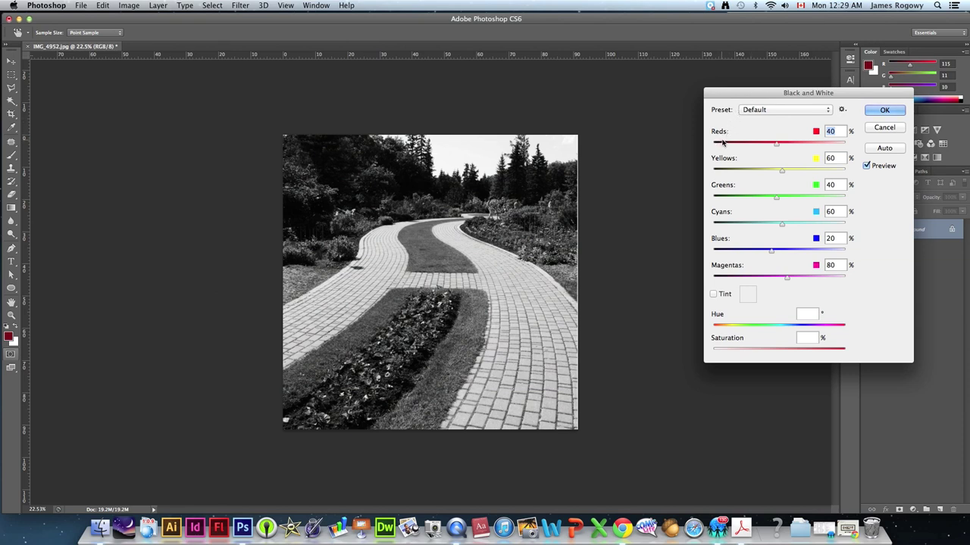
left_click_drag(775, 147, 783, 200)
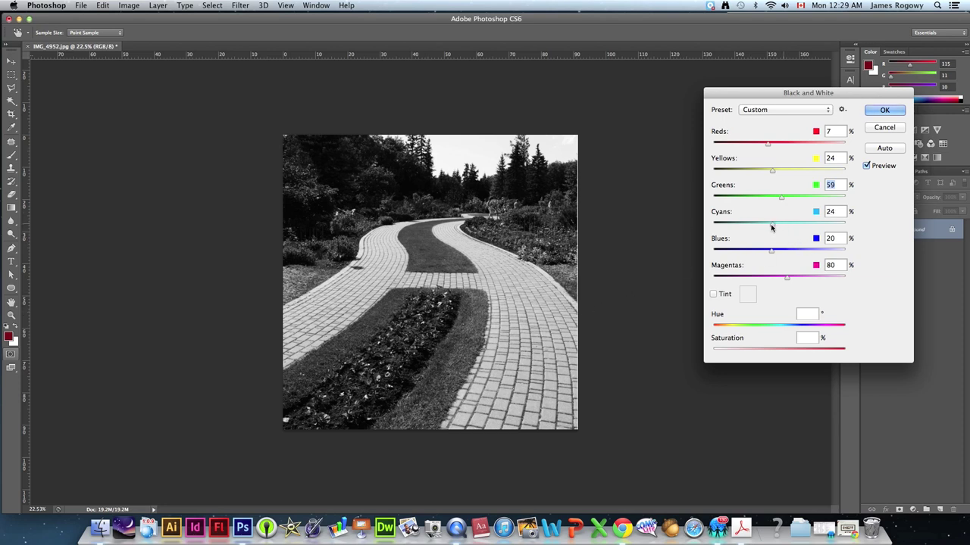
left_click_drag(783, 224, 786, 255)
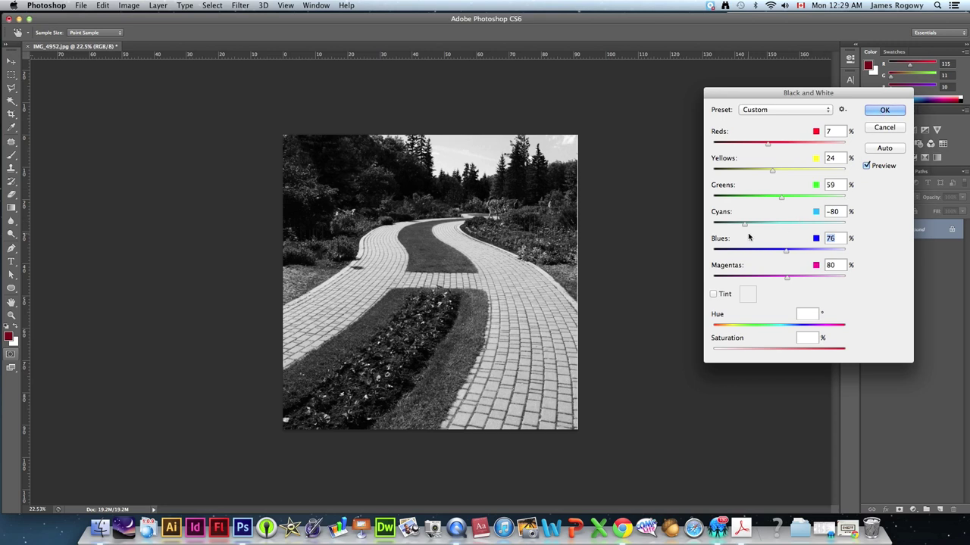
left_click(882, 111)
key("c")
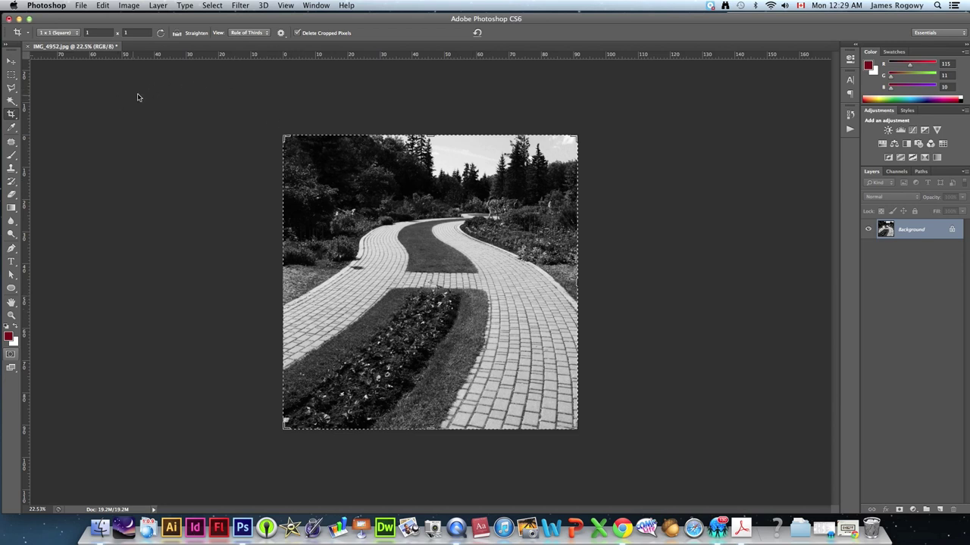
- Convert the image to Grayscale mode, discarding the colour information
left_click(128, 5)
mouse_move(152, 16)
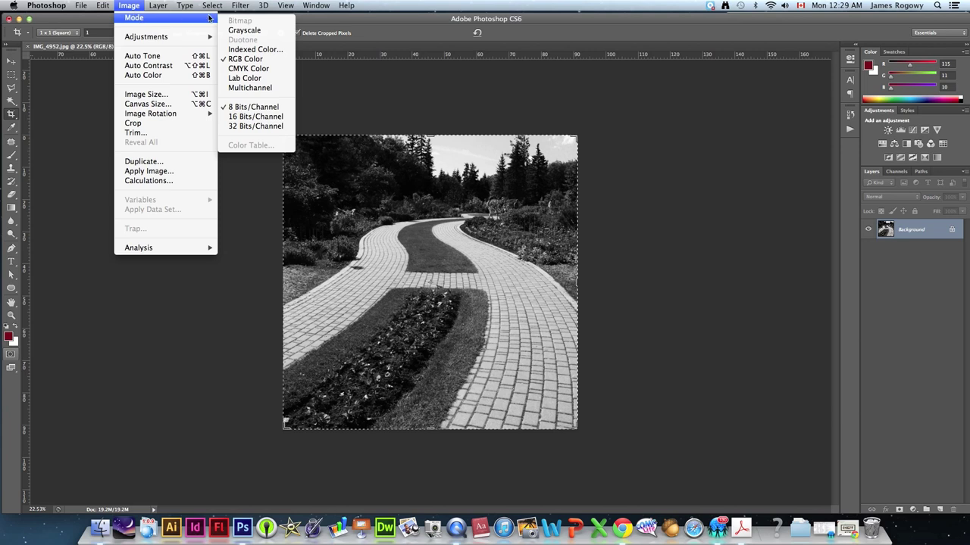
left_click(243, 32)
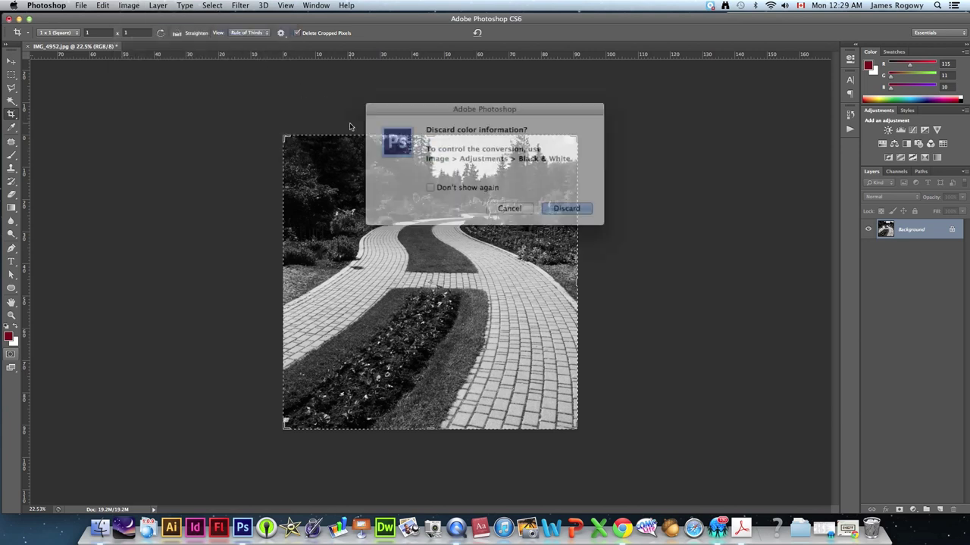
left_click(558, 204)
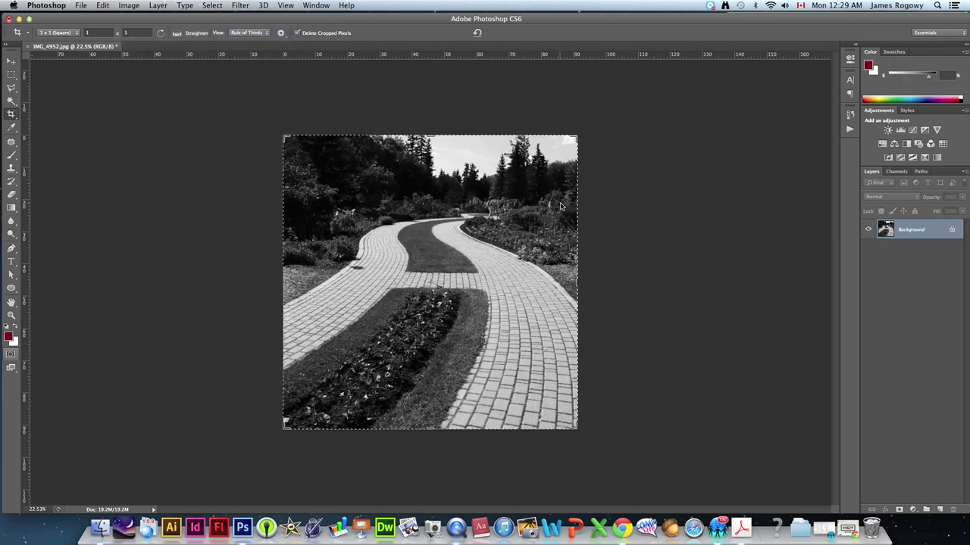
- Open Duotone Options for the grayscale garden photo
left_click(129, 5)
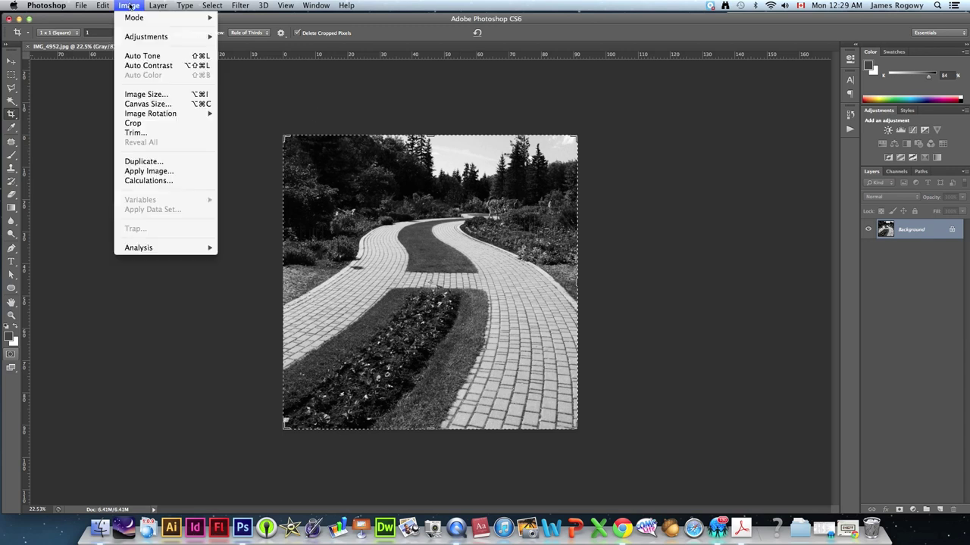
mouse_move(151, 17)
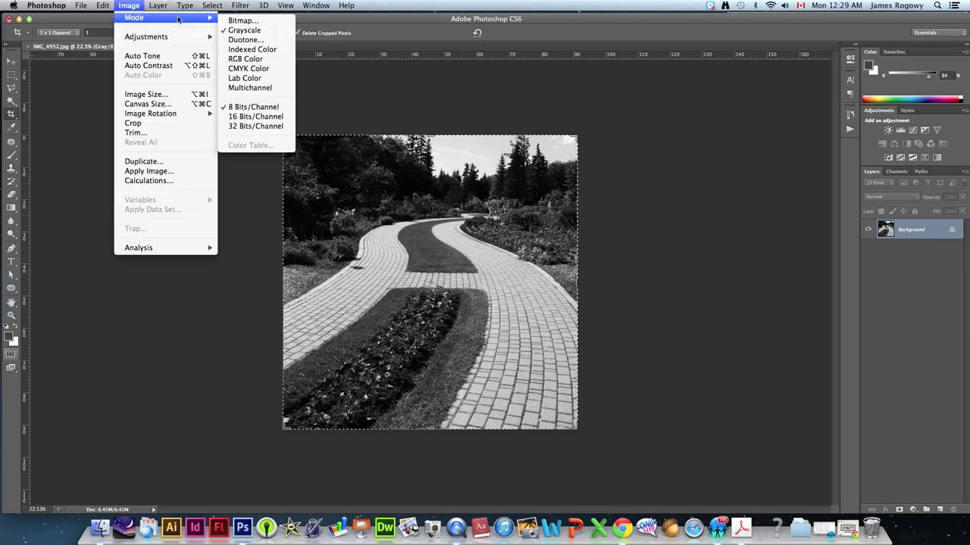
left_click(244, 40)
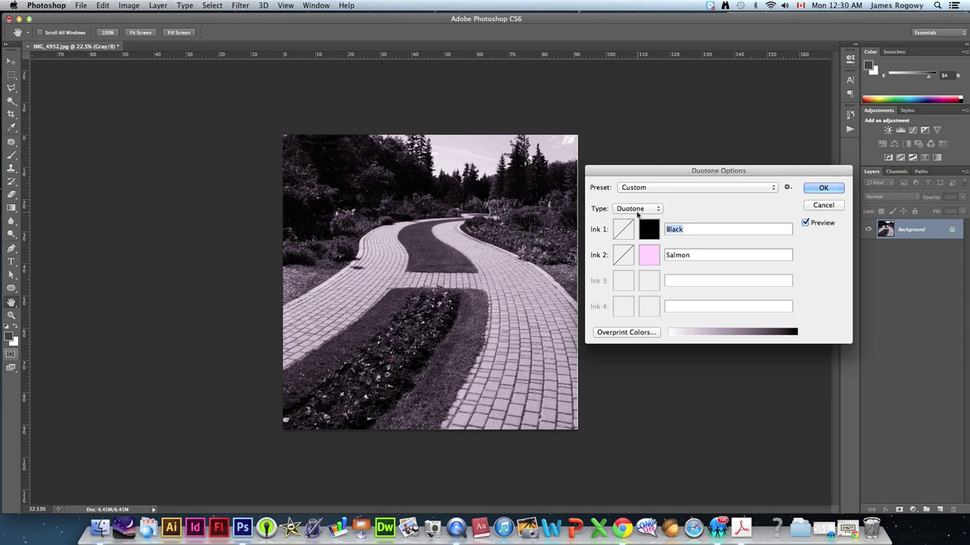
- Set the Duotone type back to two inks after trying Monotone
left_click(638, 211)
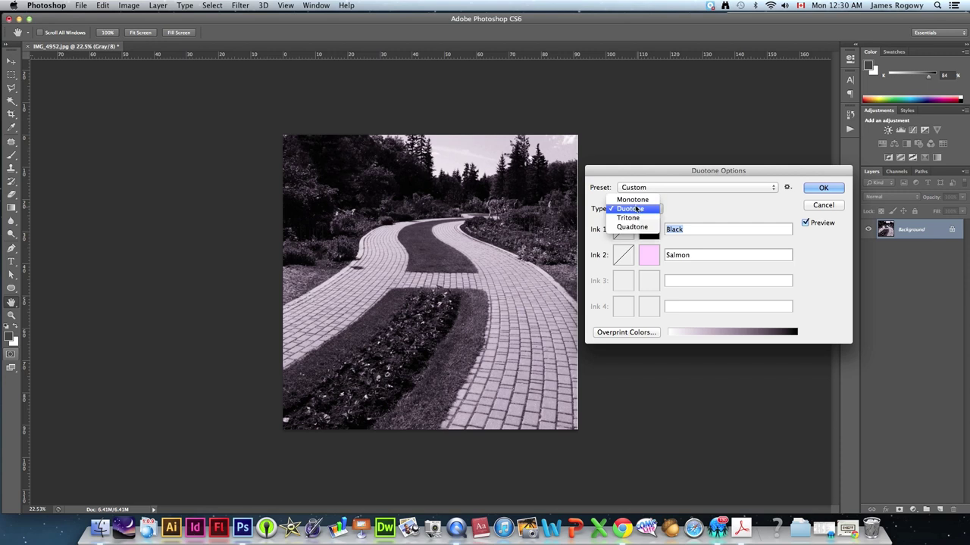
left_click(621, 200)
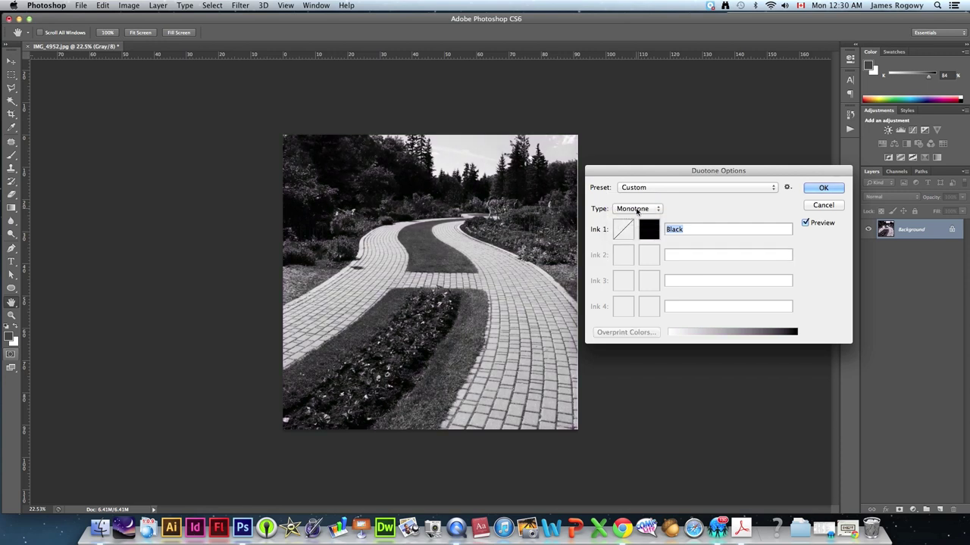
left_click(636, 210)
left_click(635, 221)
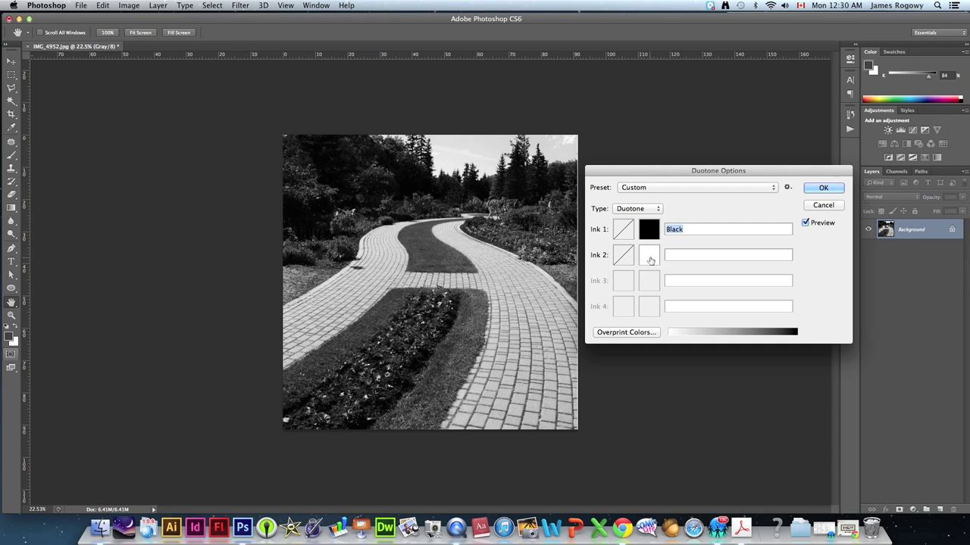
- Pick a light cream colour for the second duotone ink
left_click(651, 258)
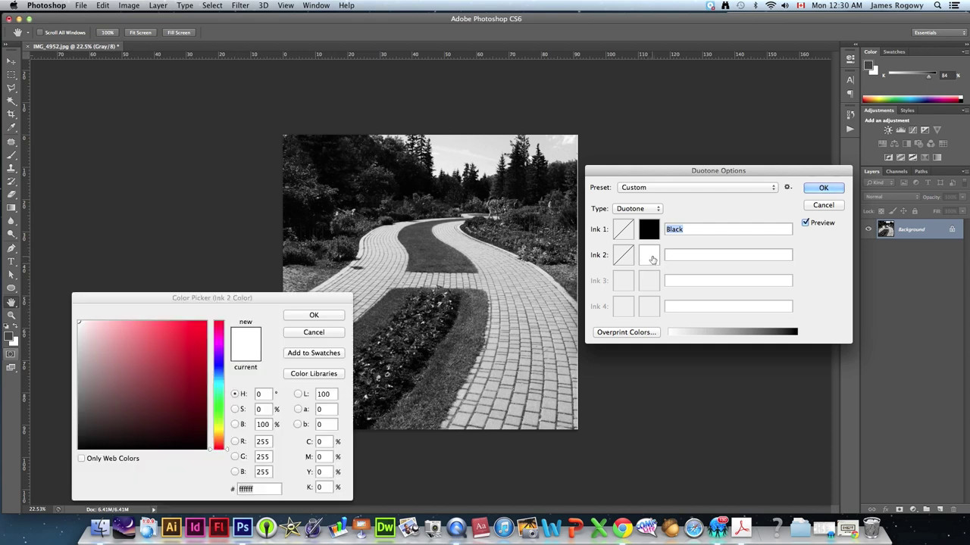
left_click(219, 413)
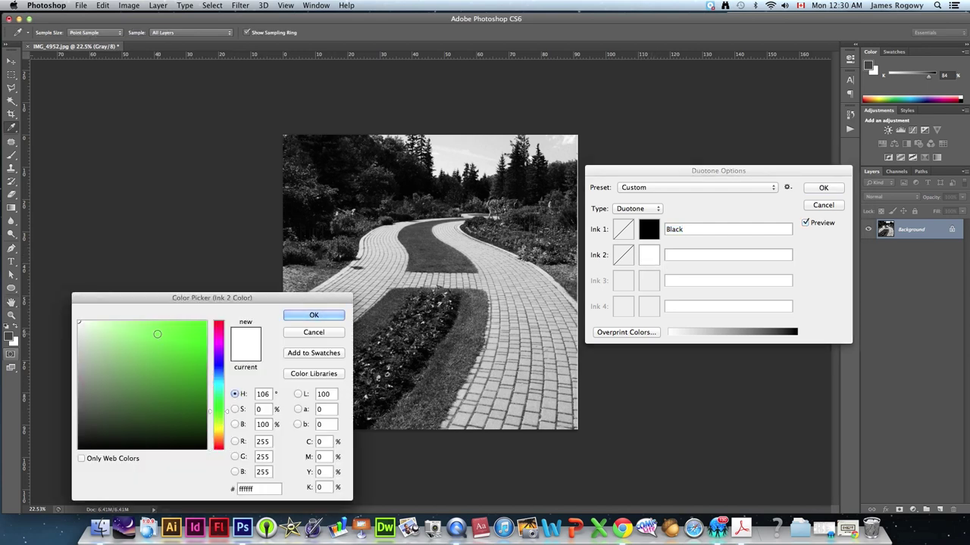
left_click_drag(156, 335, 131, 322)
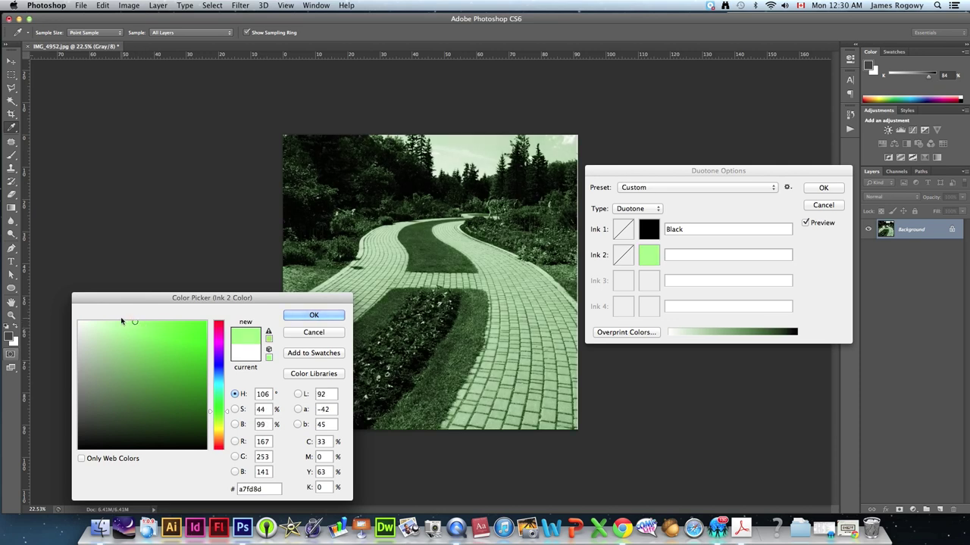
left_click(114, 323)
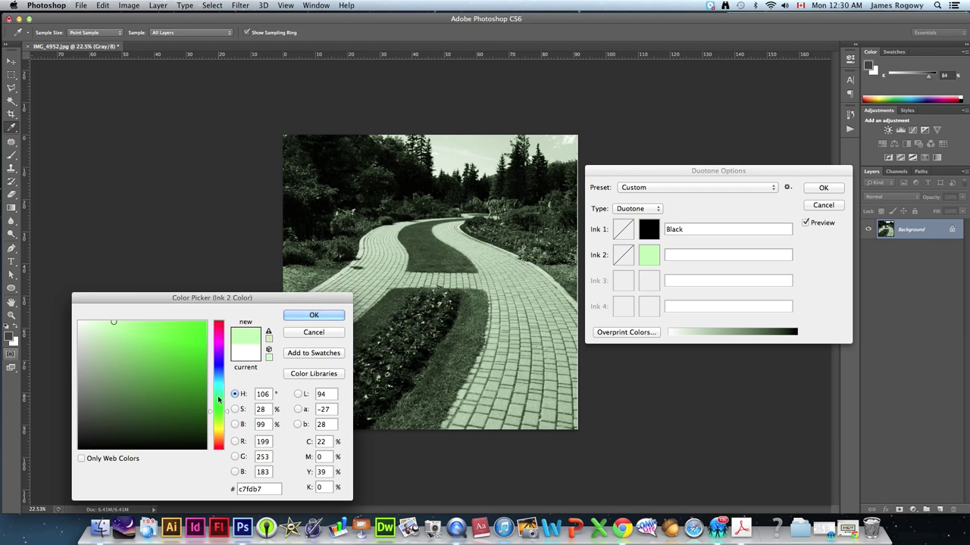
left_click(219, 433)
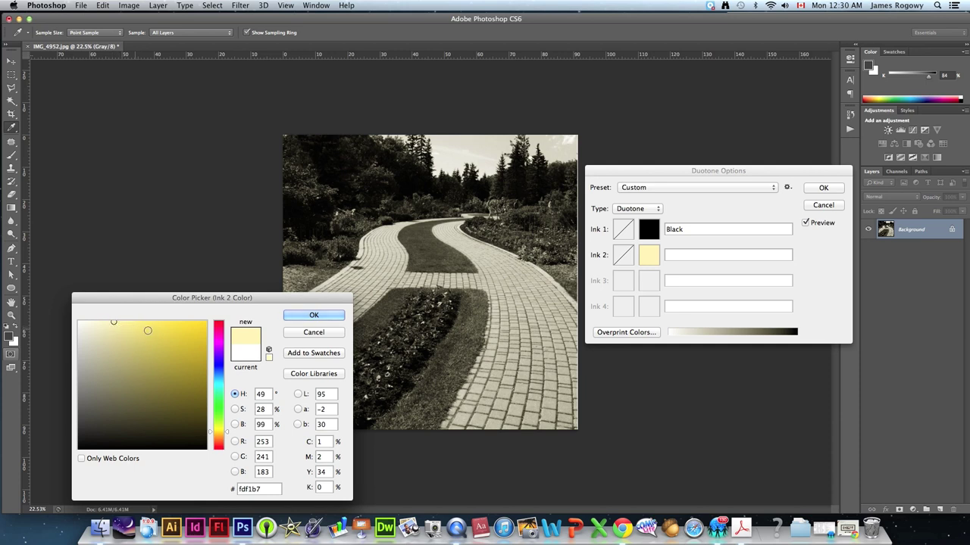
left_click(192, 422)
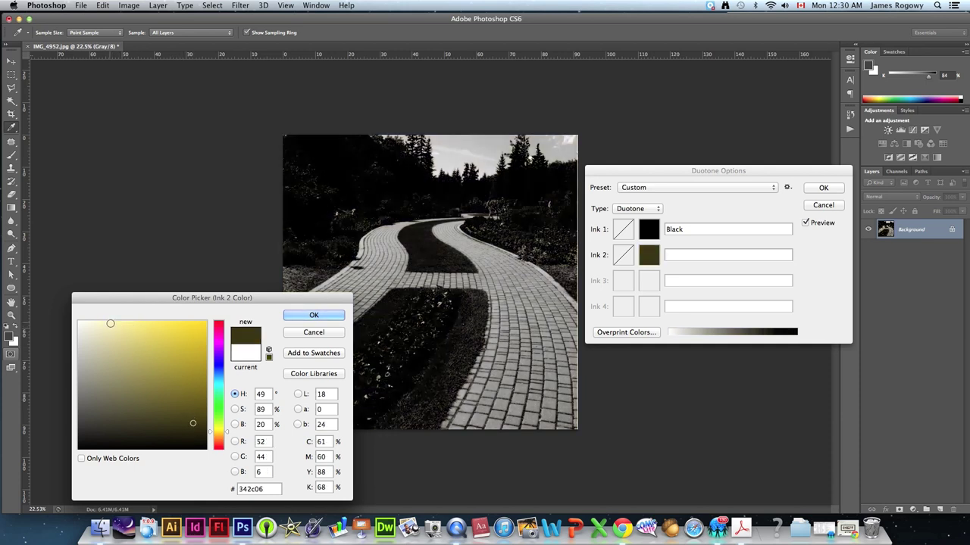
left_click_drag(109, 325, 111, 322)
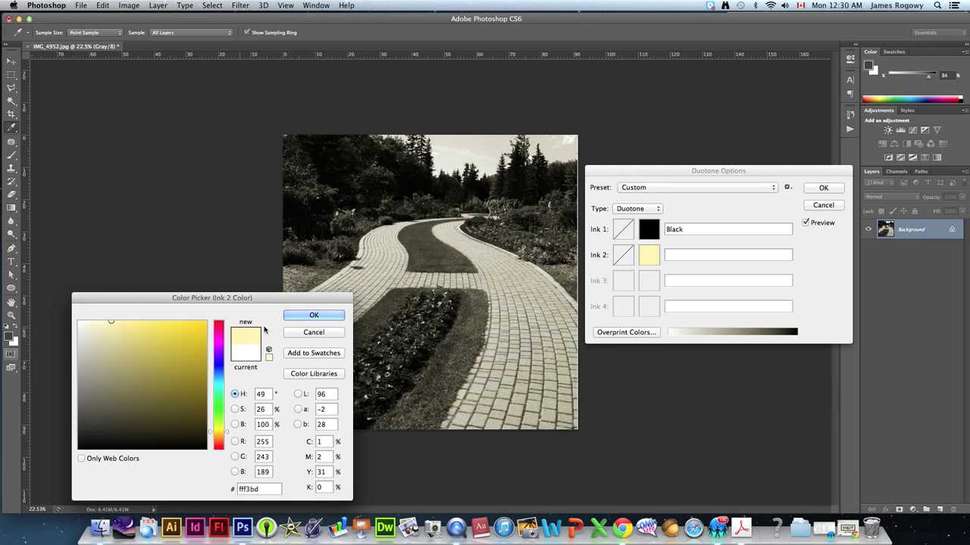
left_click(306, 318)
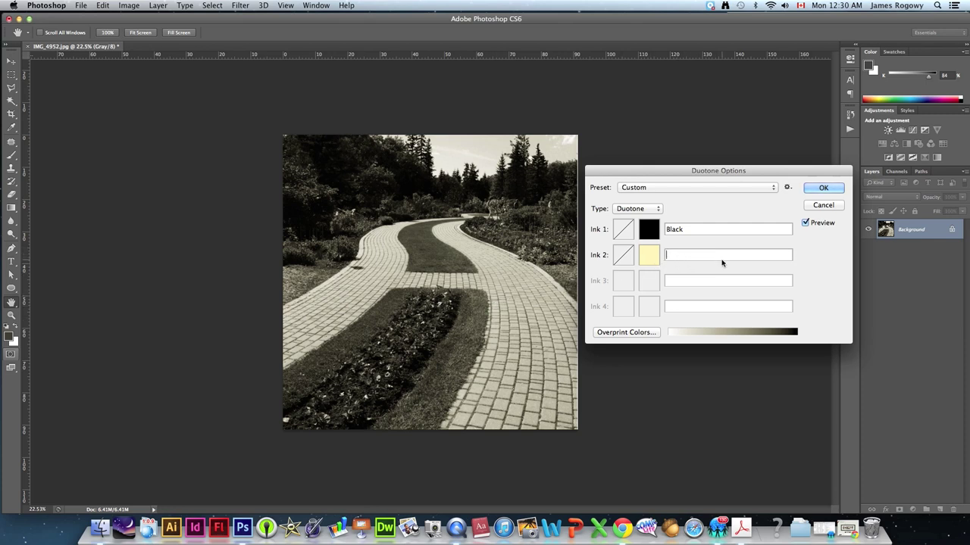
- Name the second ink SEPIA and apply the Black and SEPIA duotone
type("SEPIA")
left_click(819, 189)
key("c")
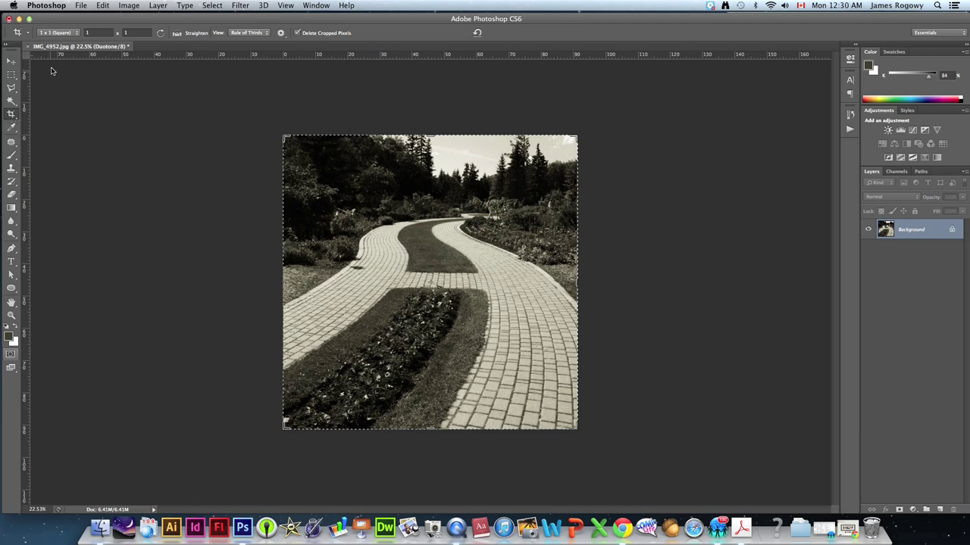
- Unconstrain the crop ratio and stretch the canvas right into a long white banner beside the path photo
left_click(76, 35)
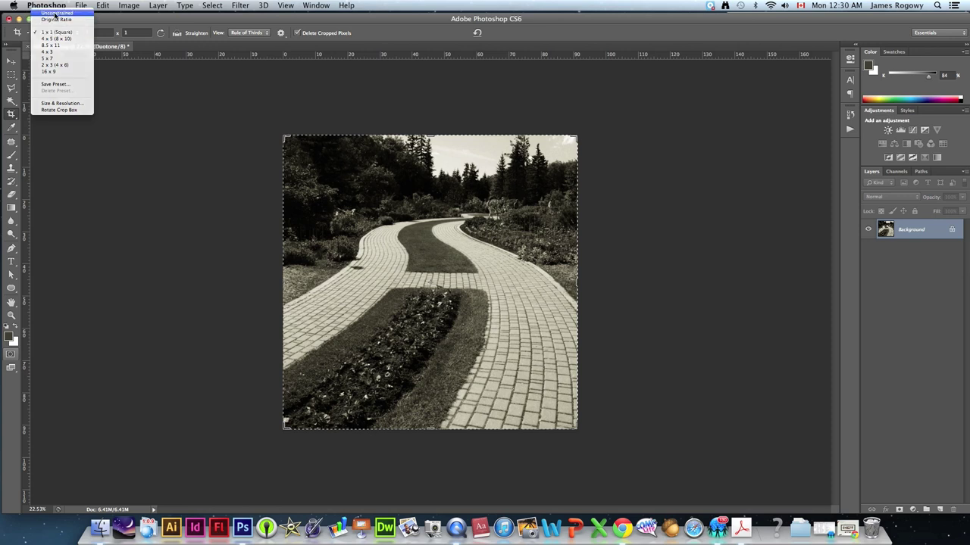
left_click(54, 14)
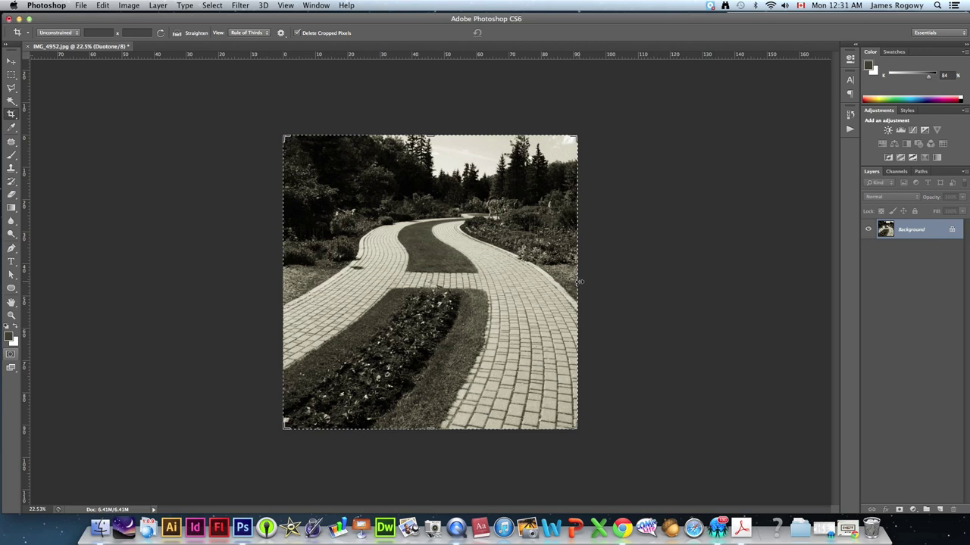
left_click_drag(577, 282, 813, 285)
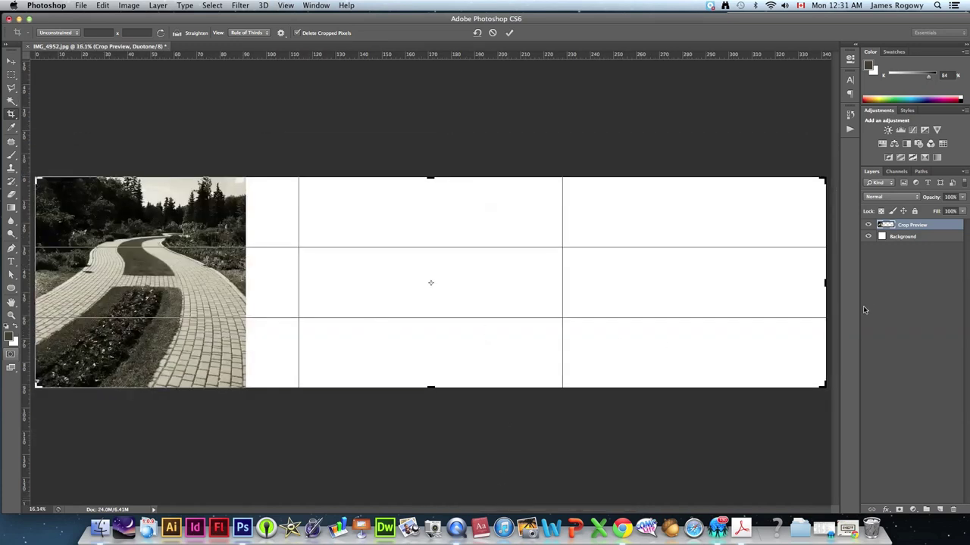
left_click_drag(826, 283, 805, 280)
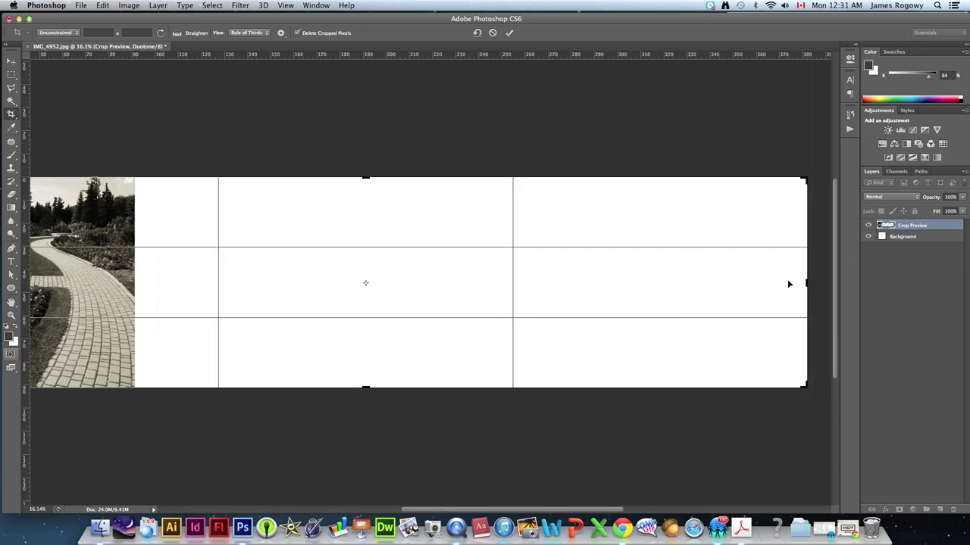
left_click_drag(466, 513, 448, 513)
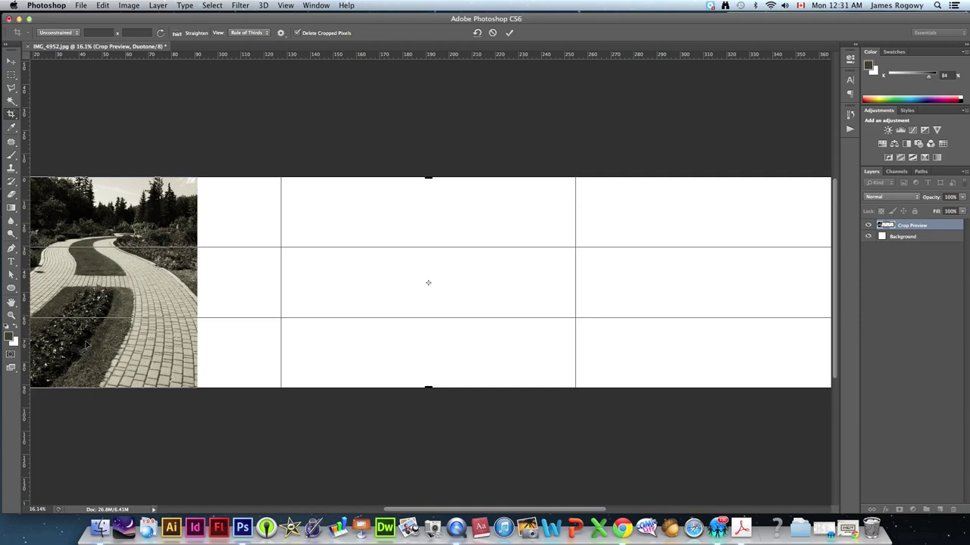
key("Return")
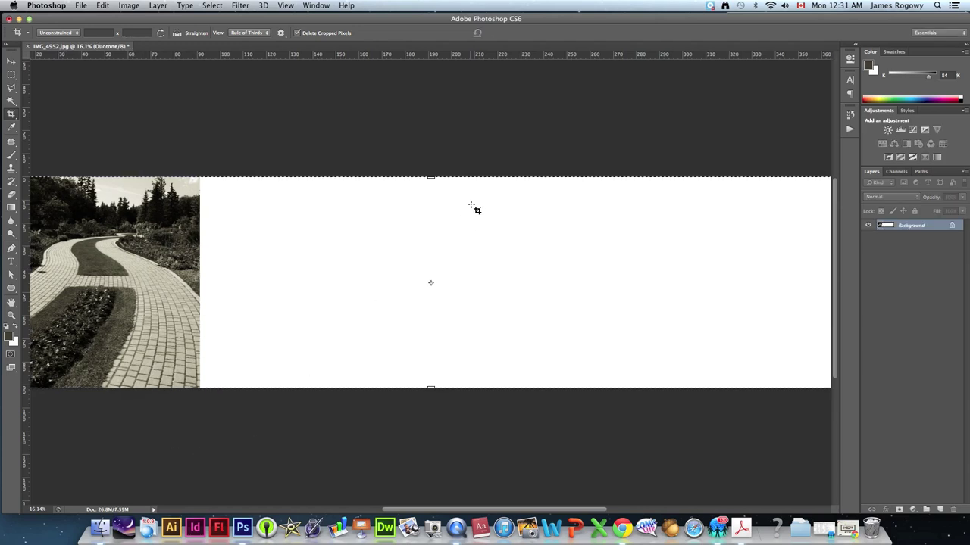
left_click(11, 61)
- Preview the tree photo IMG_4886.jpg in Finder and open it in Photoshop
left_click_drag(269, 18, 315, 250)
left_click(828, 170)
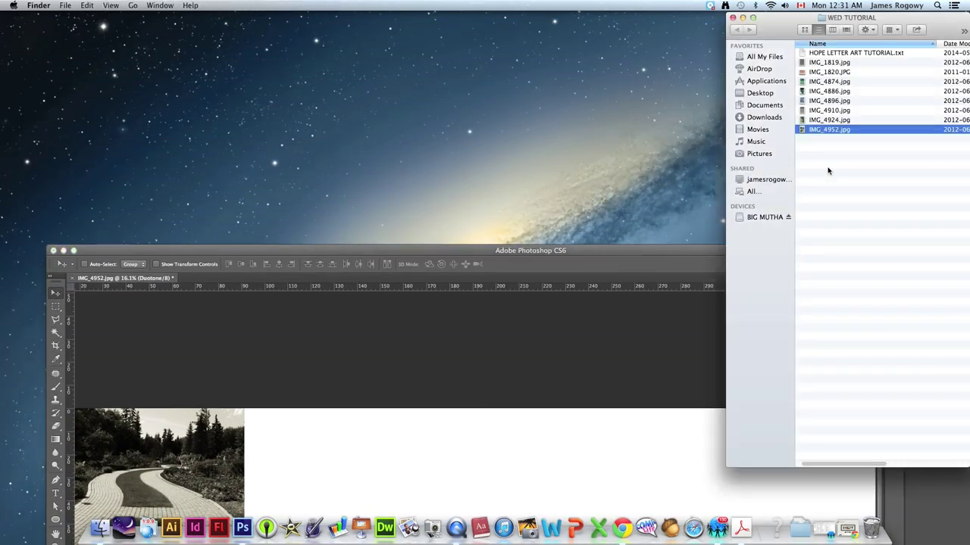
left_click(823, 92)
key("space")
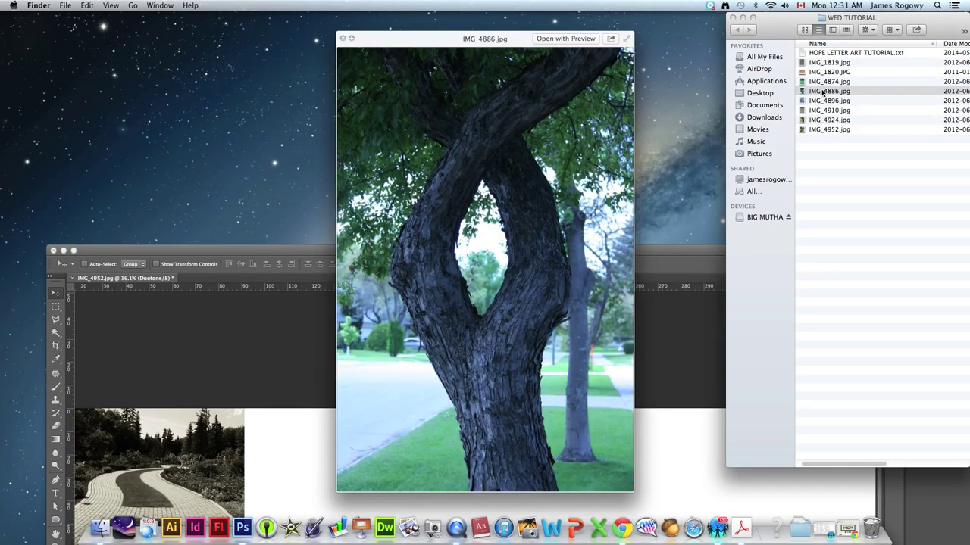
key("space")
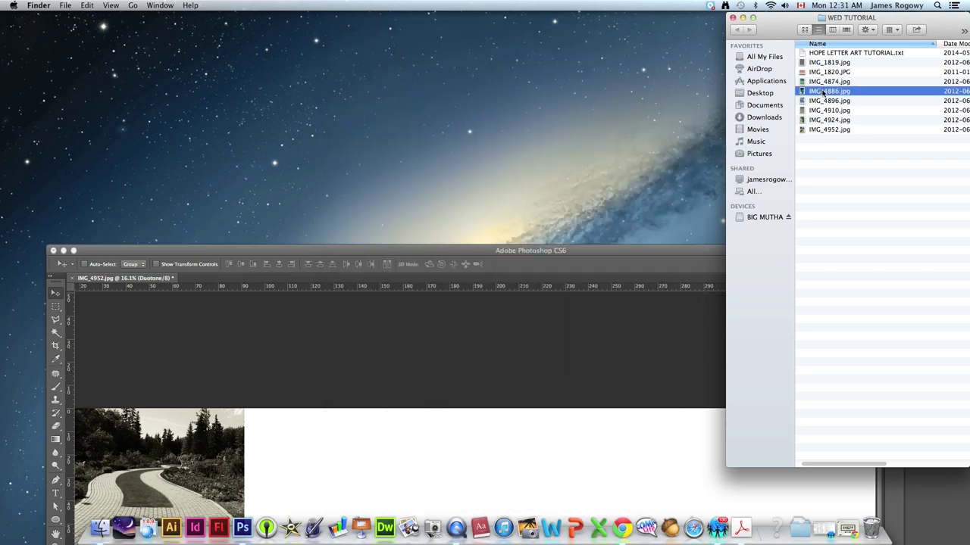
left_click_drag(823, 91, 242, 528)
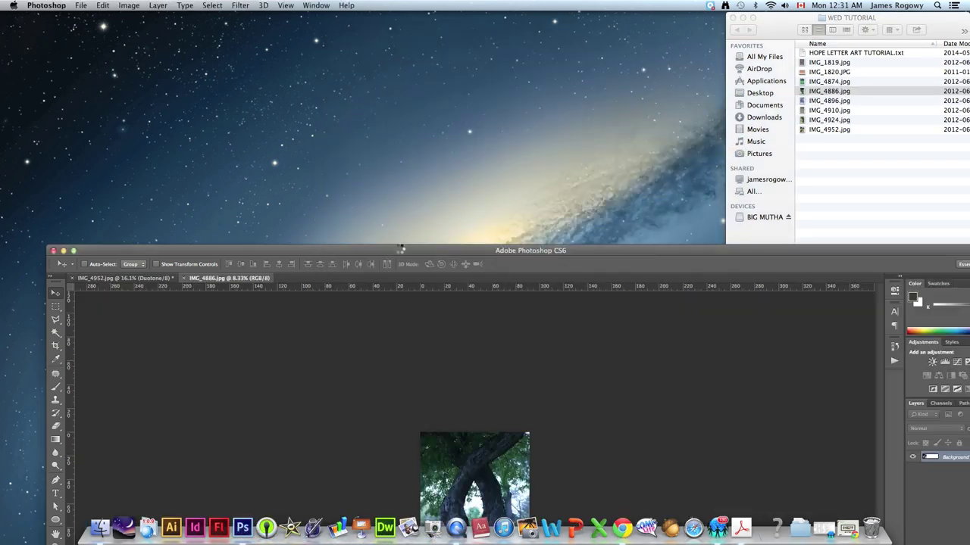
- Crop the tree photo to a 1x1 square centred on the opening in the split trunk
double_click(401, 250)
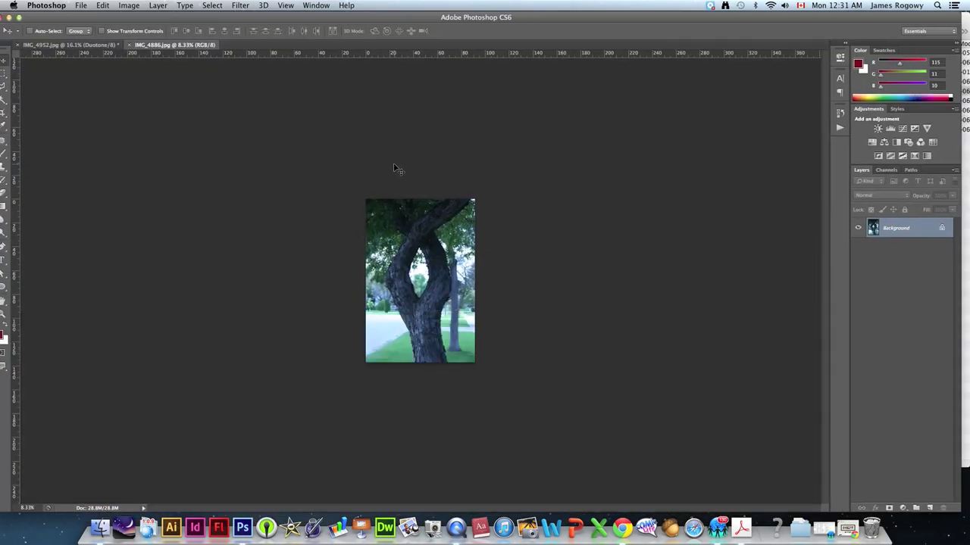
key("super+0")
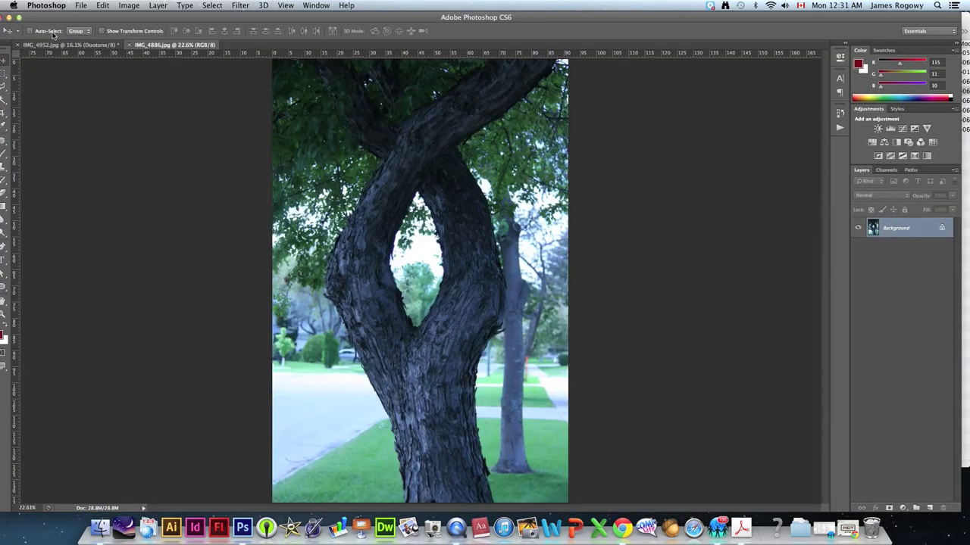
double_click(59, 20)
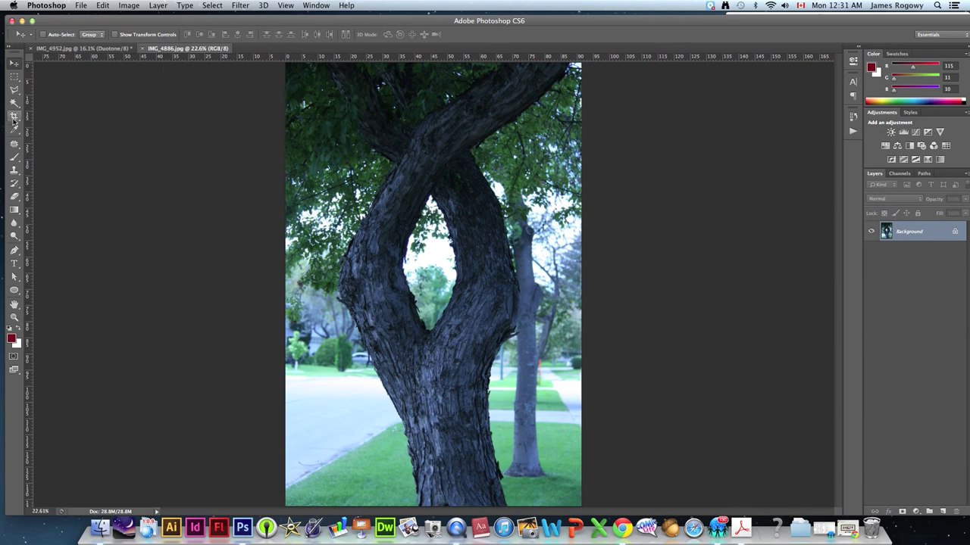
left_click(13, 118)
left_click(64, 35)
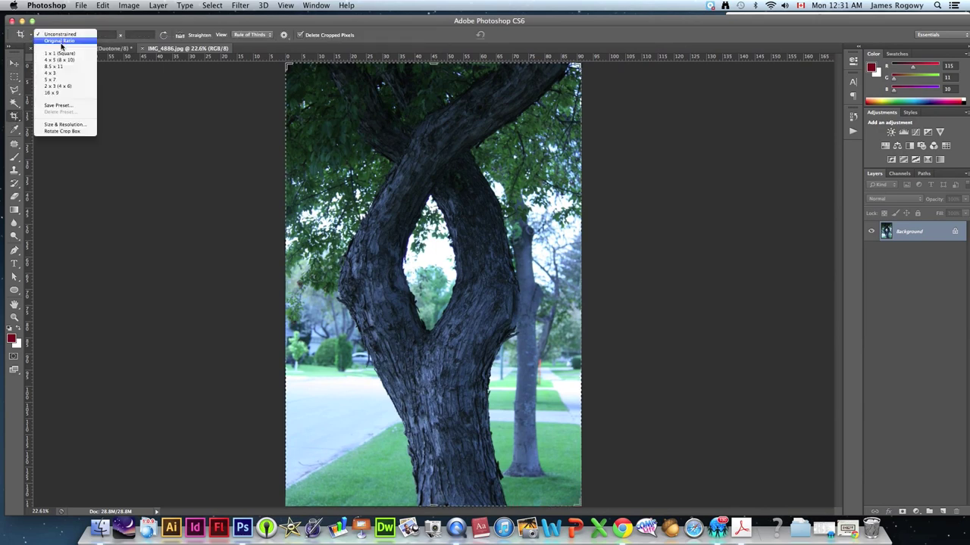
left_click(58, 54)
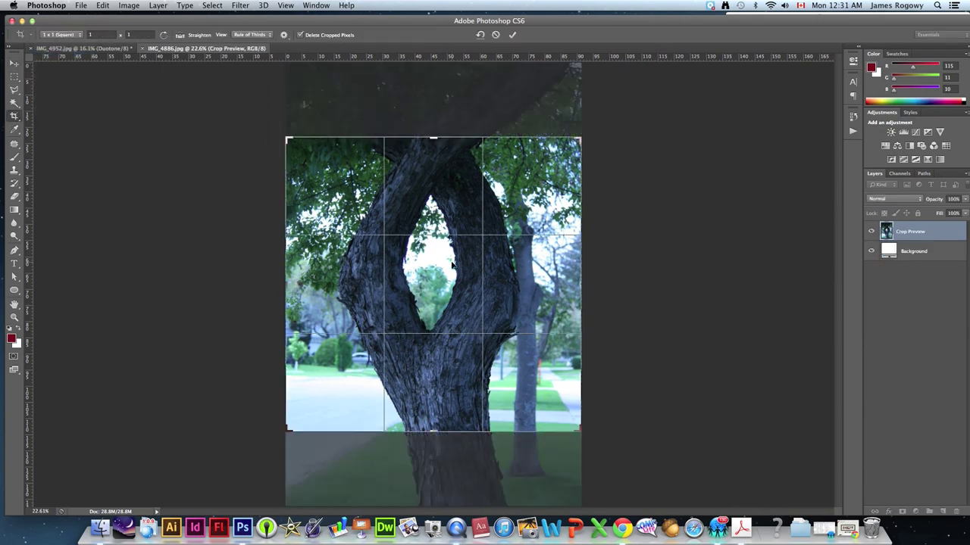
left_click_drag(443, 256, 464, 271)
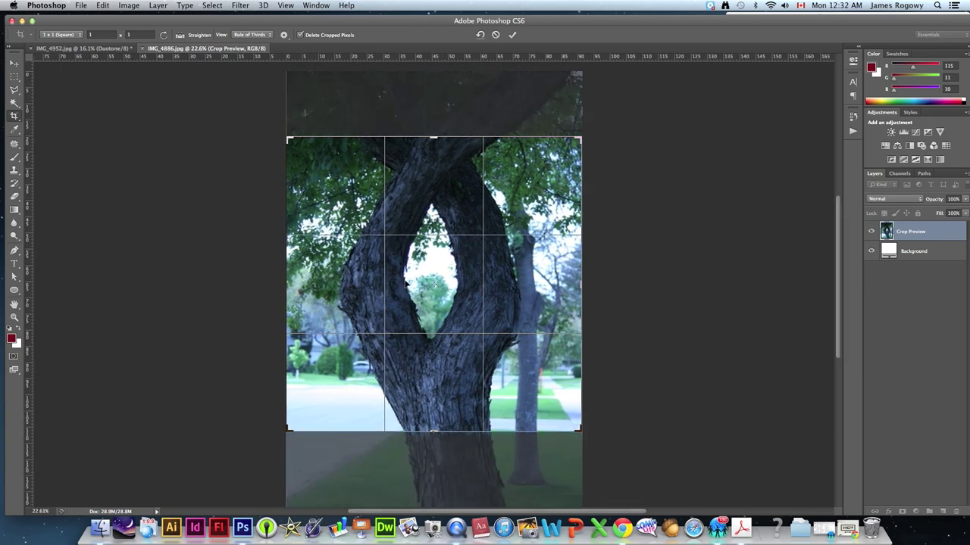
key("Return")
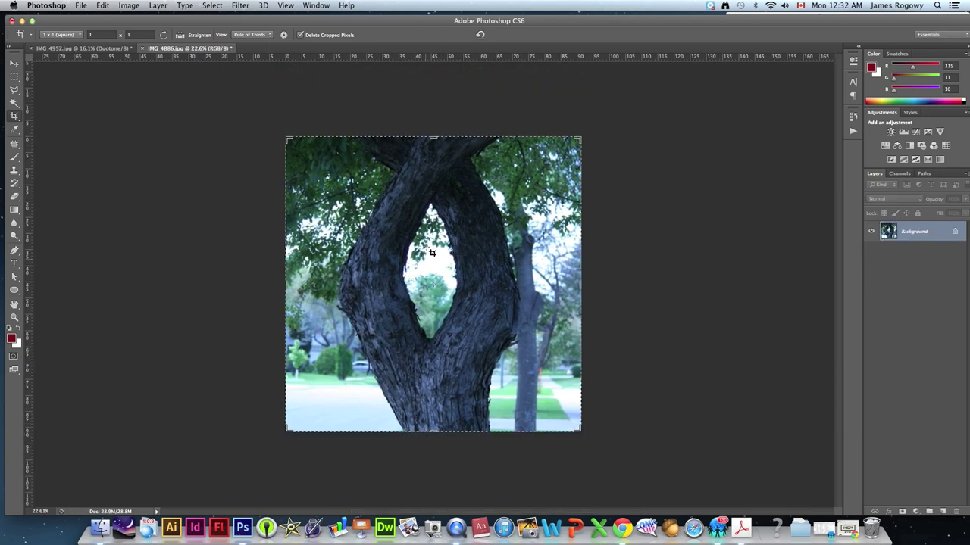
left_click(129, 5)
- Raise the tree photo's contrast with Brightness/Contrast
mouse_move(152, 35)
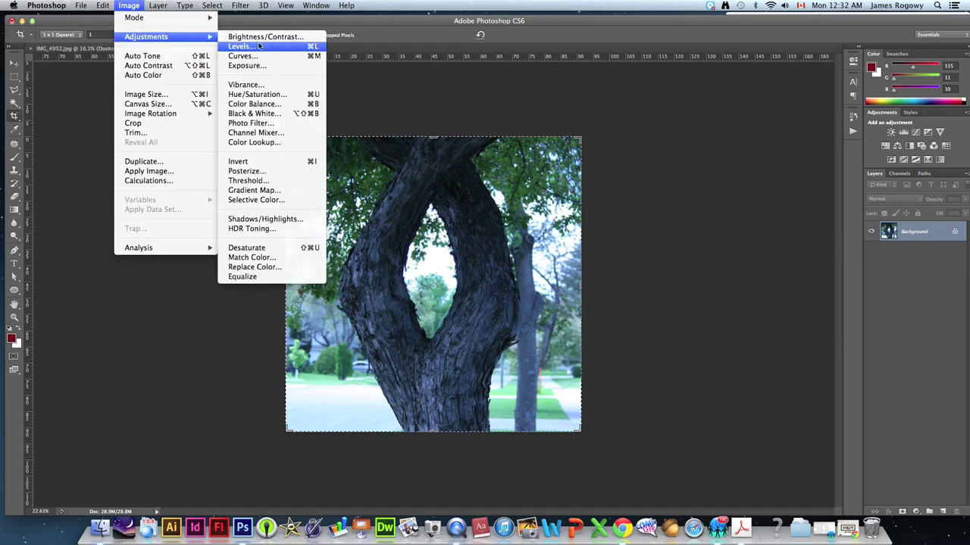
left_click(271, 35)
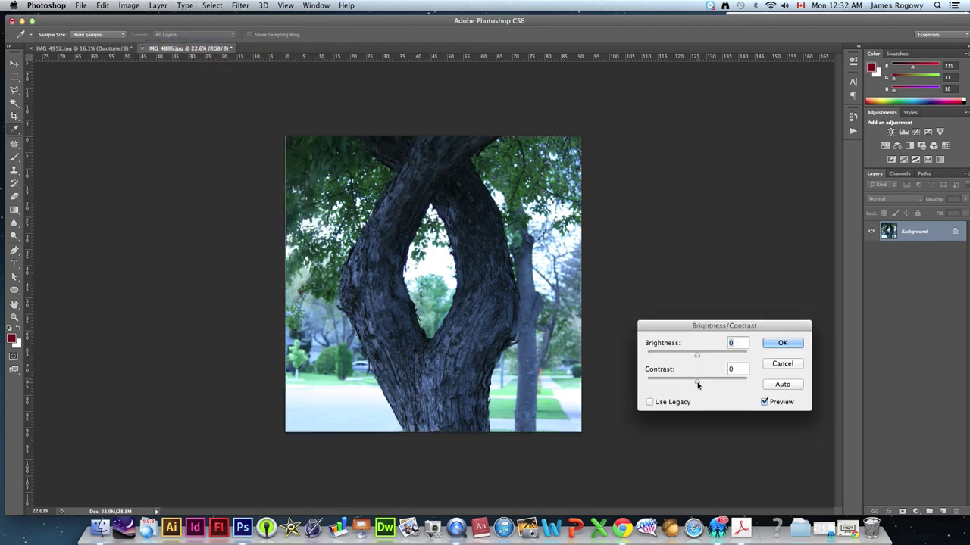
left_click_drag(697, 381, 697, 357)
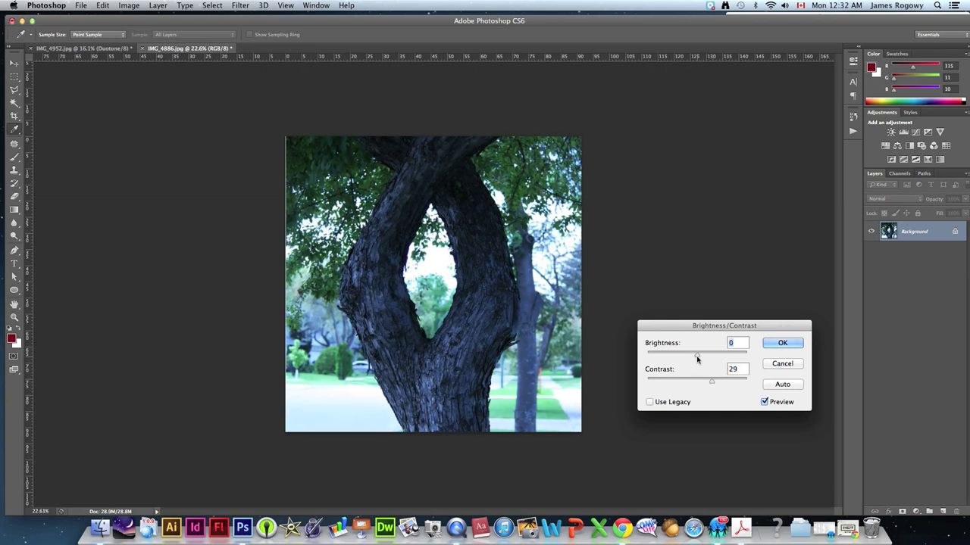
left_click(782, 342)
key("c")
- Convert the tree photo to black and white with Greens at 275% and Yellows at 137%
left_click(129, 5)
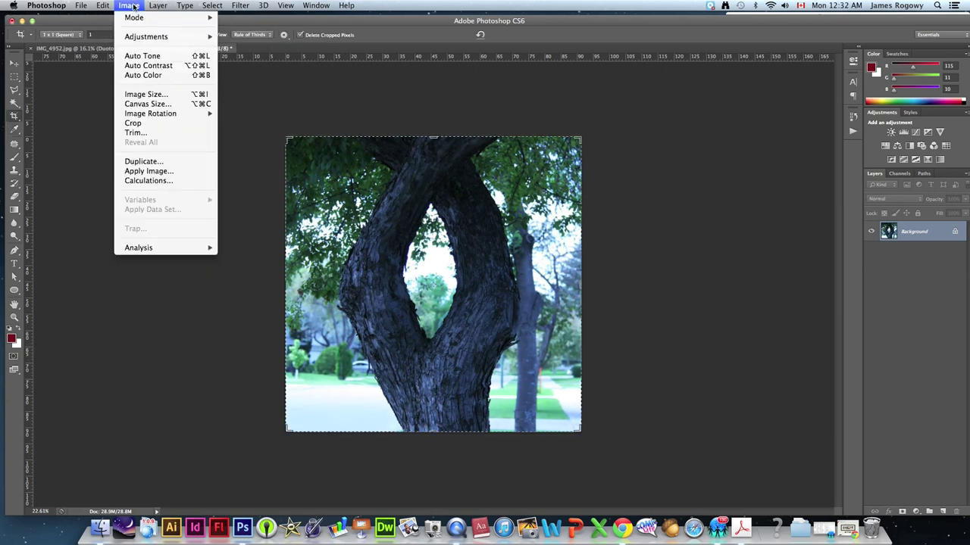
mouse_move(145, 36)
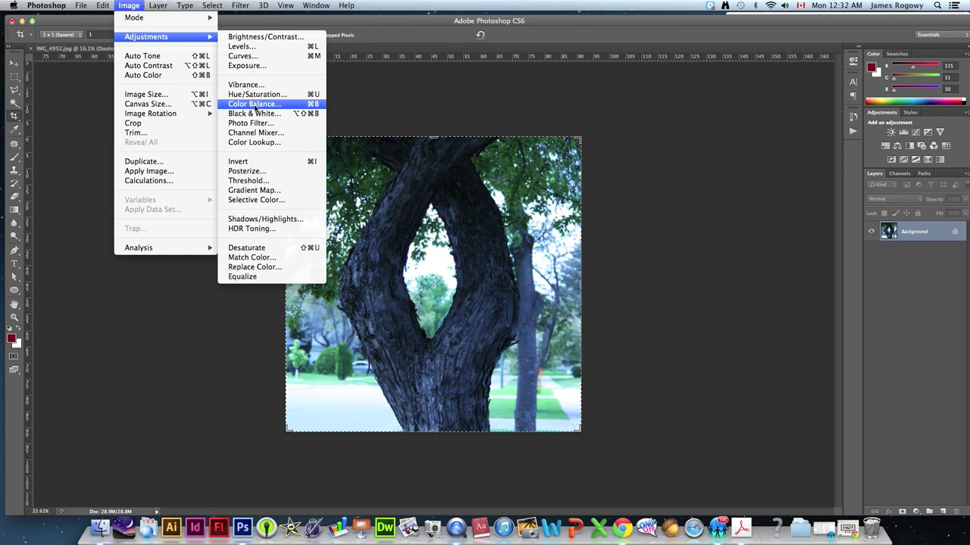
left_click(254, 113)
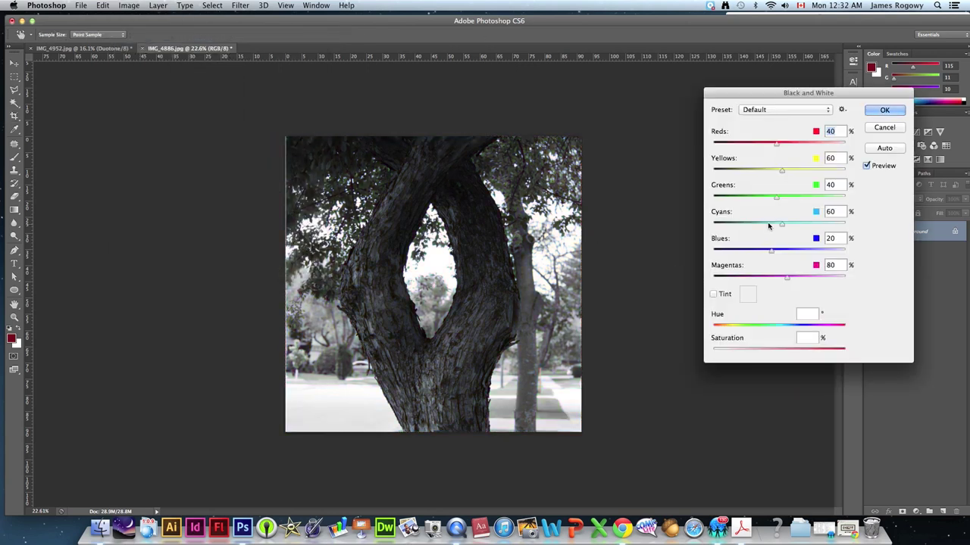
mouse_move(776, 144)
left_mouse_down()
mouse_move(766, 144)
mouse_move(790, 146)
left_mouse_up()
left_click_drag(777, 201, 839, 196)
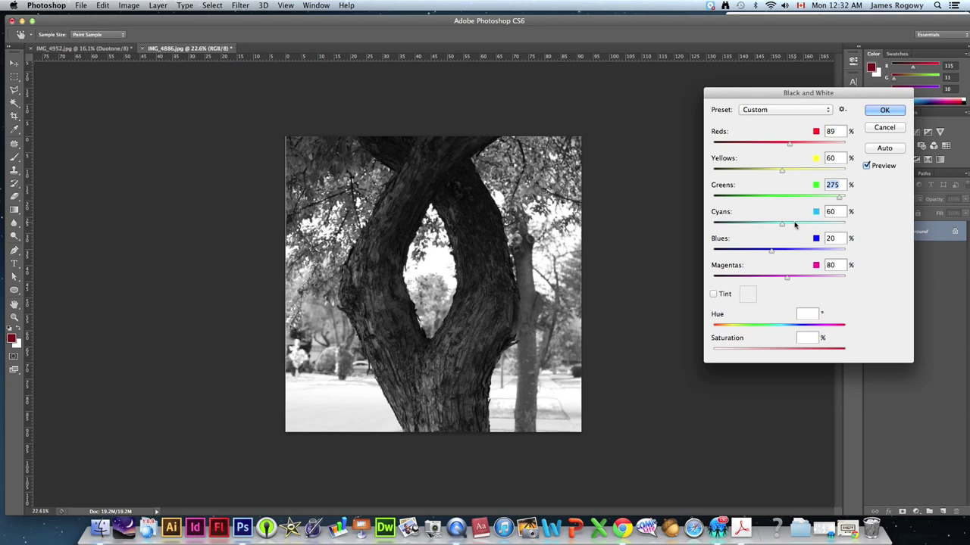
mouse_move(782, 225)
left_mouse_down()
mouse_move(766, 225)
mouse_move(783, 224)
left_mouse_up()
left_click_drag(781, 173, 802, 178)
left_click(888, 111)
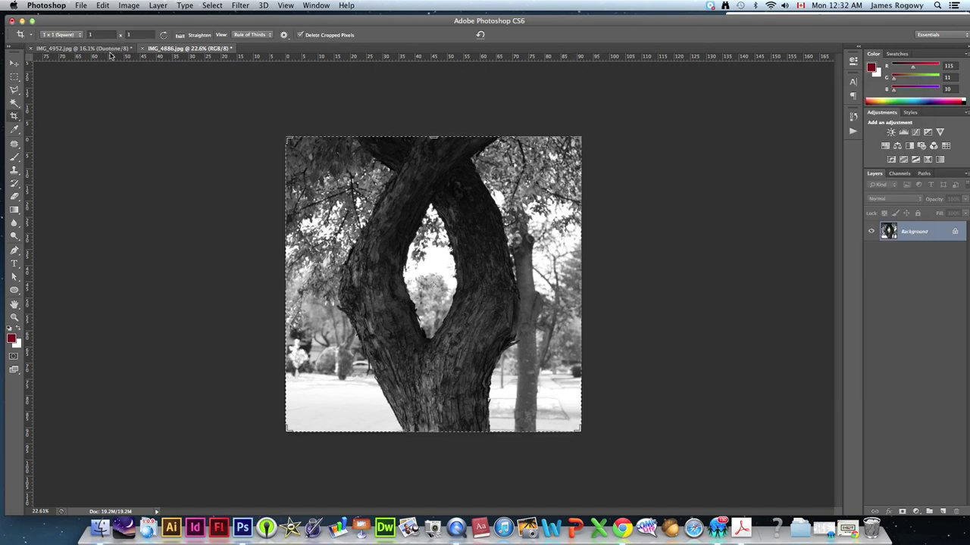
- Drag the tree photo onto the IMG_4952.jpg banner as Layer 1, right of the path tile
left_click(13, 63)
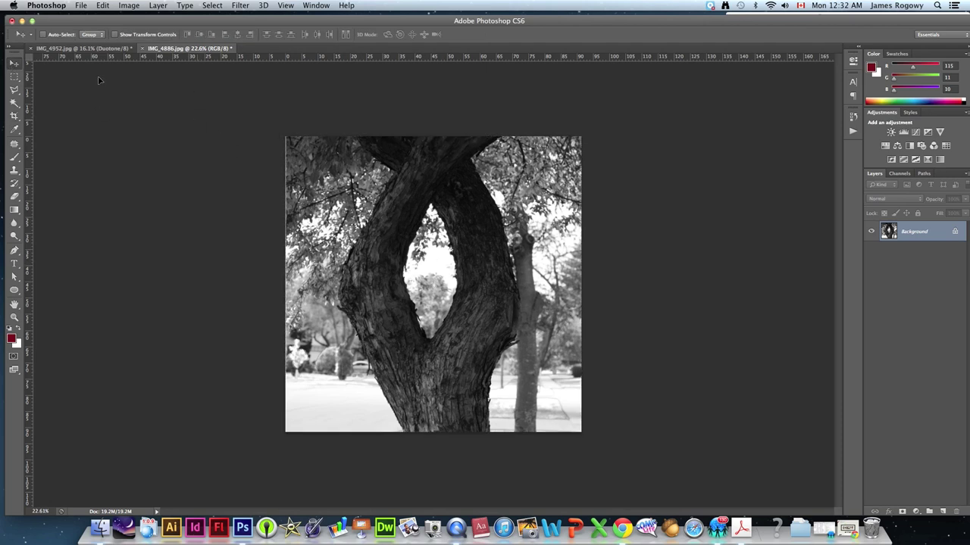
left_click(91, 48)
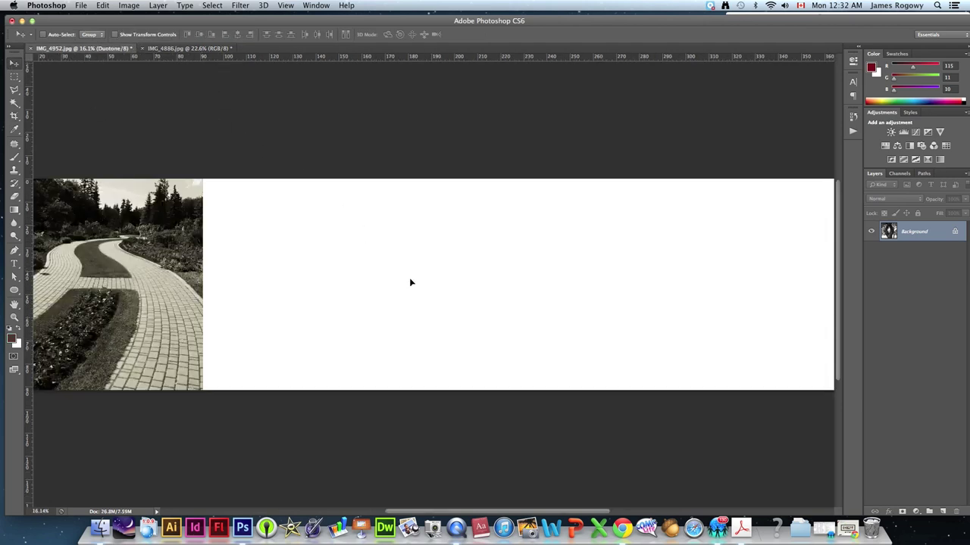
left_click_drag(409, 282, 344, 281)
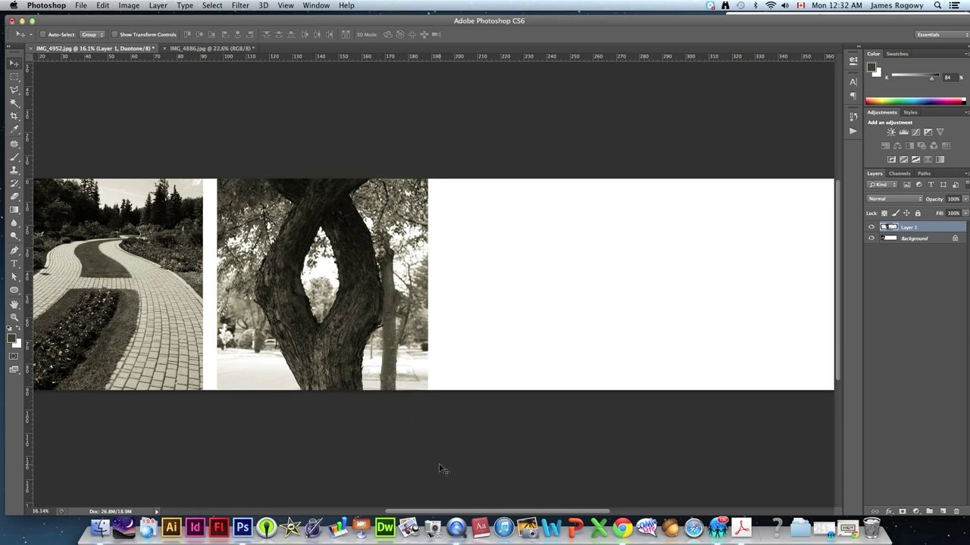
scroll(425, 515, "left", 1)
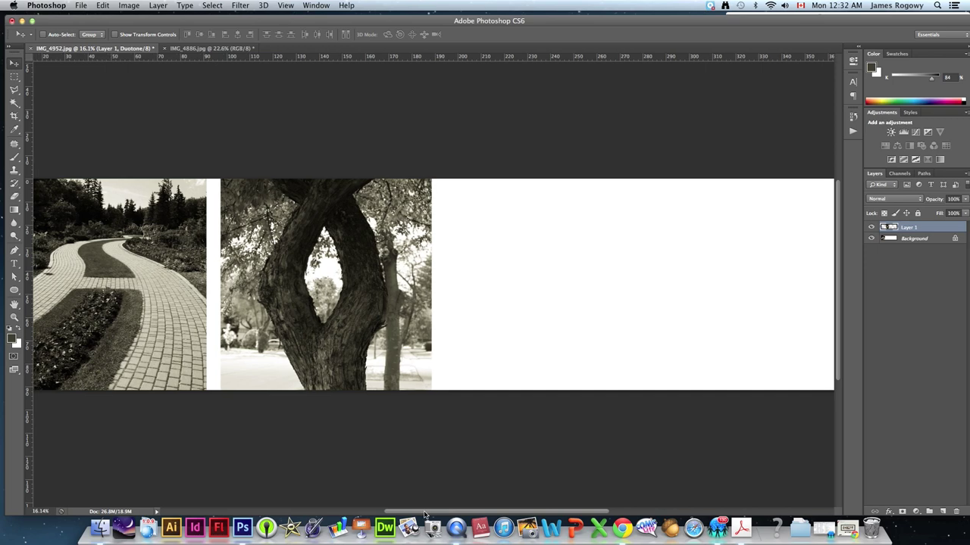
scroll(425, 516, "left", 3)
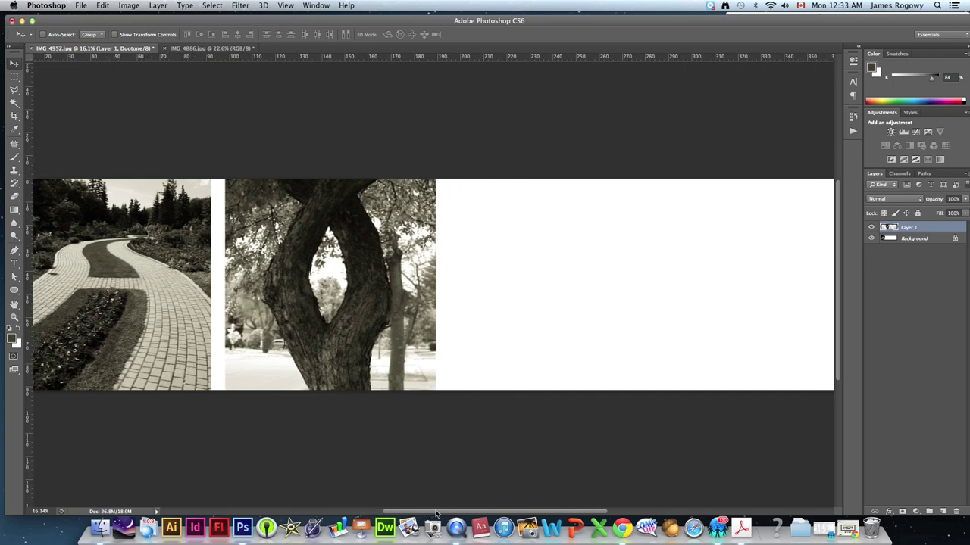
scroll(436, 515, "left", 2)
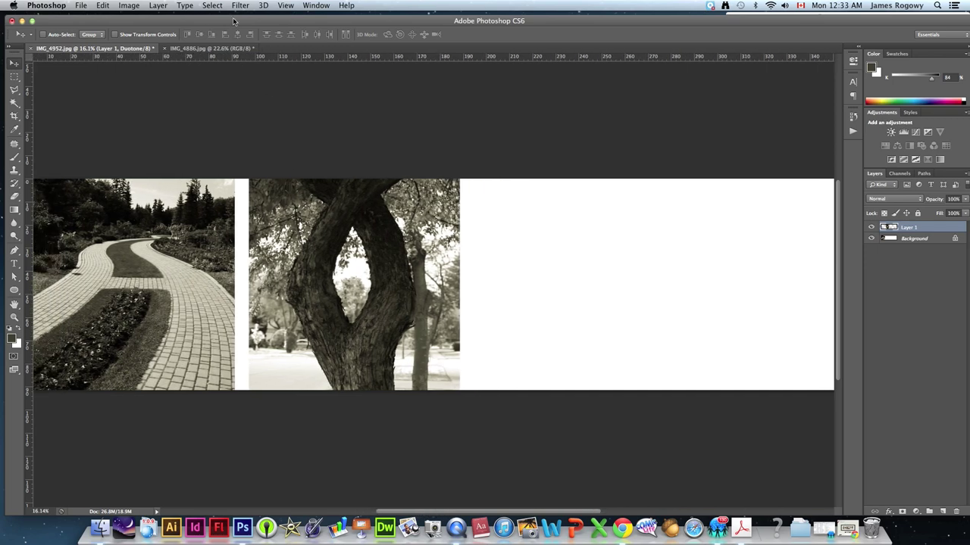
key("F11")
- Preview the railing photo IMG_4874.jpg in Finder and open it in Photoshop
left_click(873, 155)
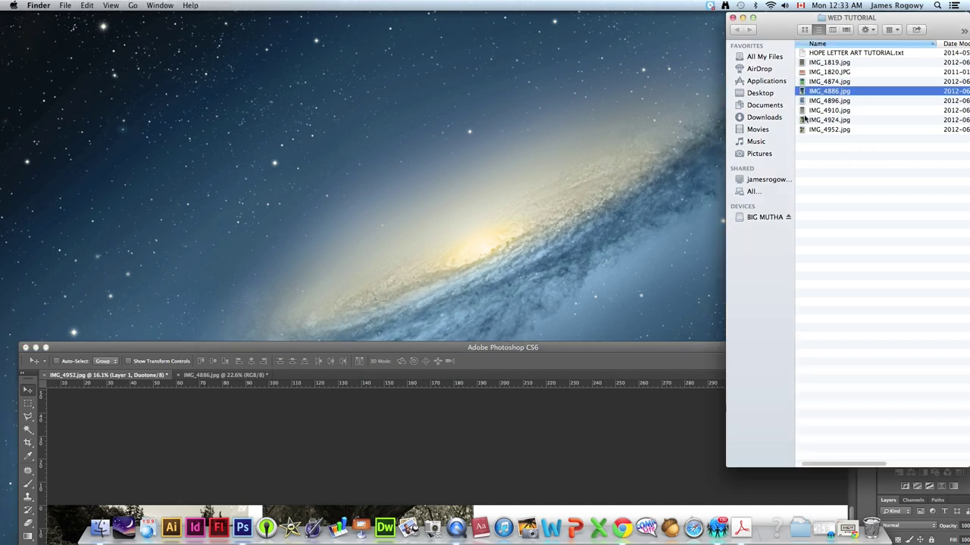
left_click(813, 103)
left_click(815, 81)
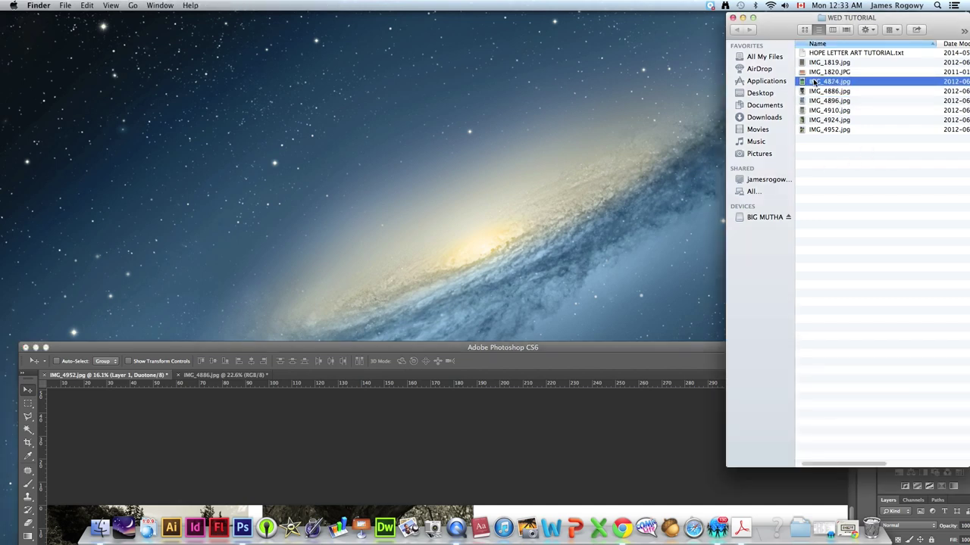
key("space")
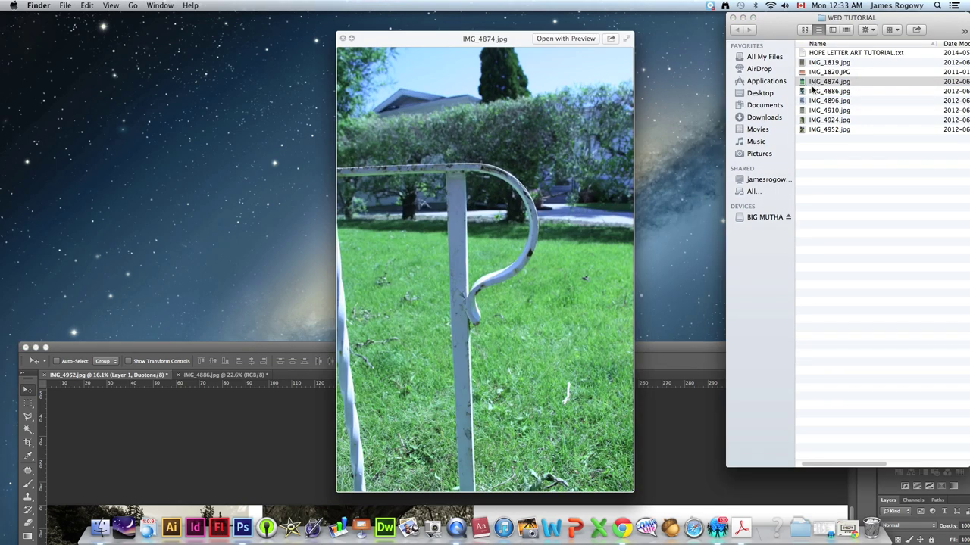
key("space")
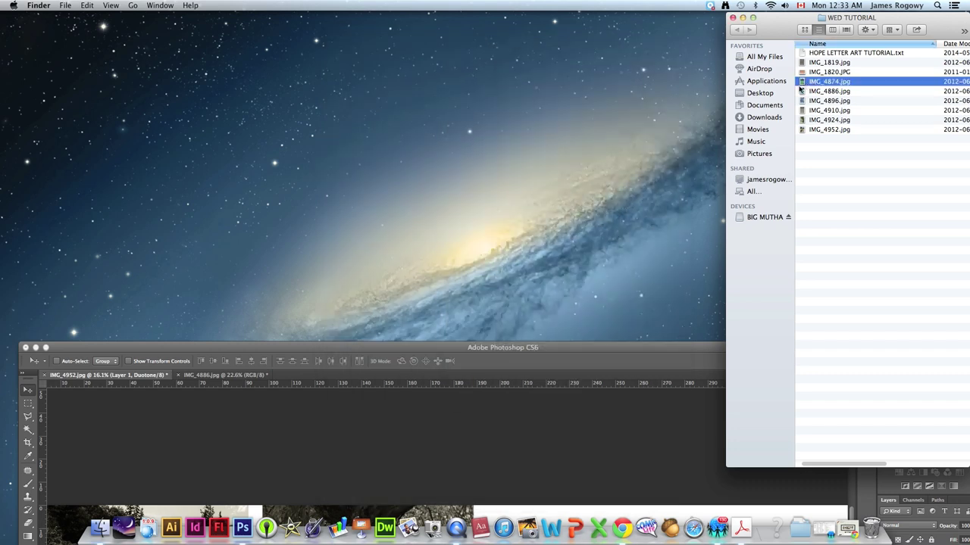
left_click_drag(802, 82, 242, 526)
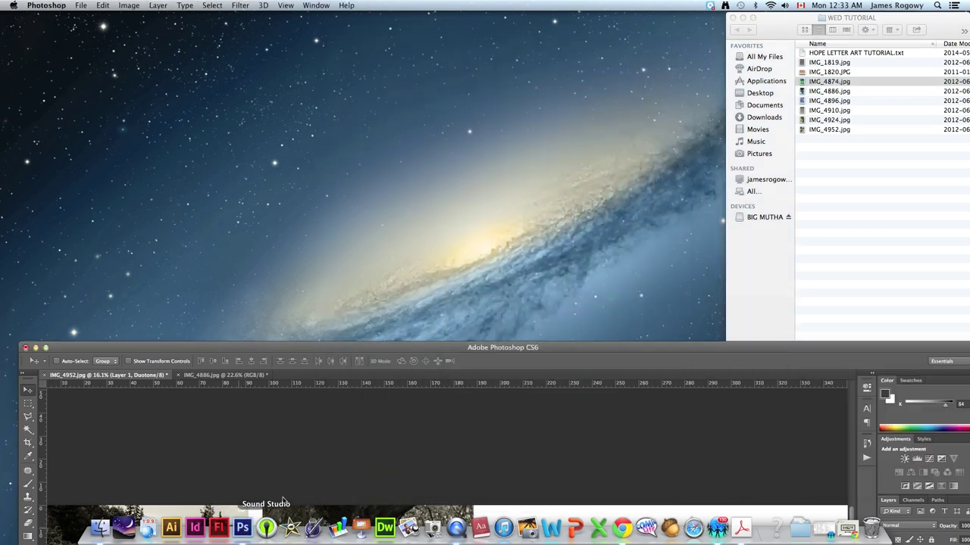
left_click_drag(384, 348, 361, 22)
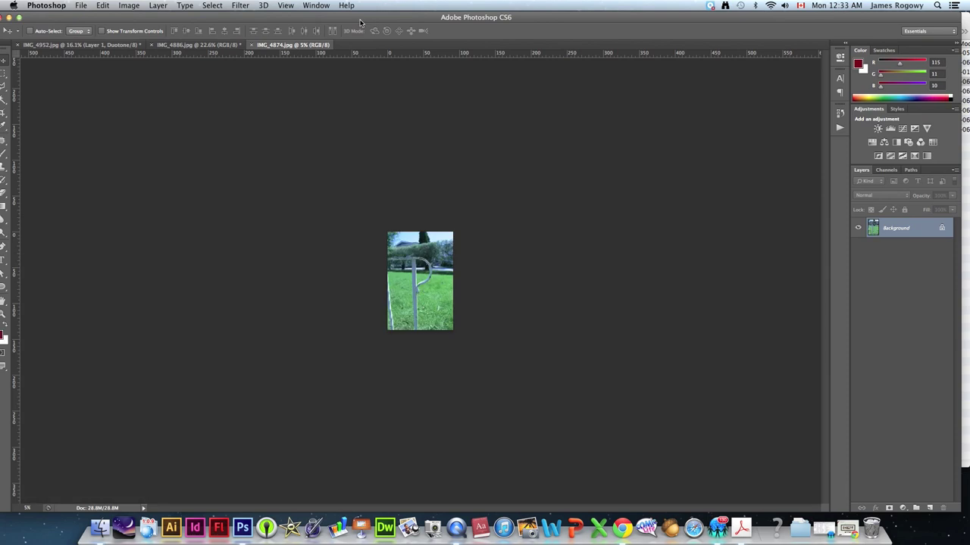
- Fit the railing photo to the window and crop it to a 1x1 square around the curled post
key("super+0")
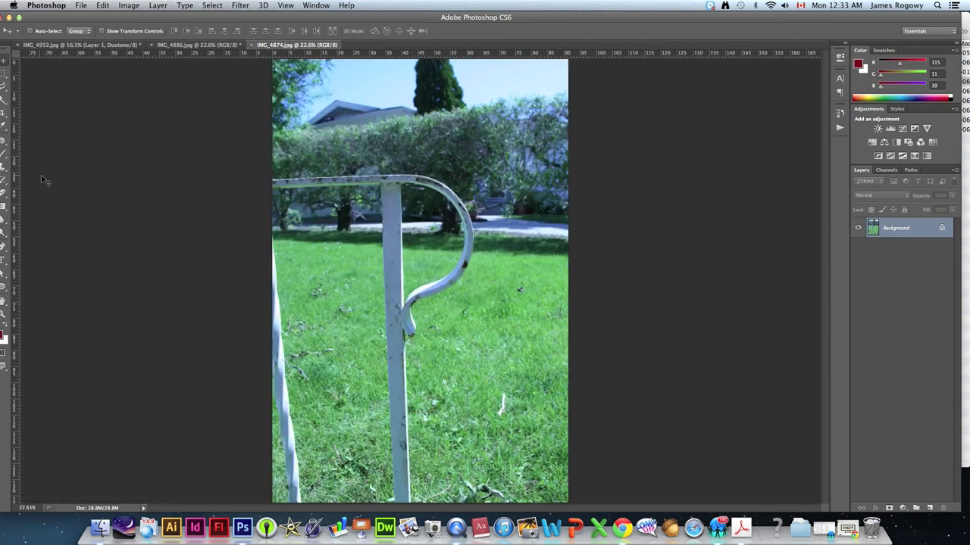
left_click(6, 115)
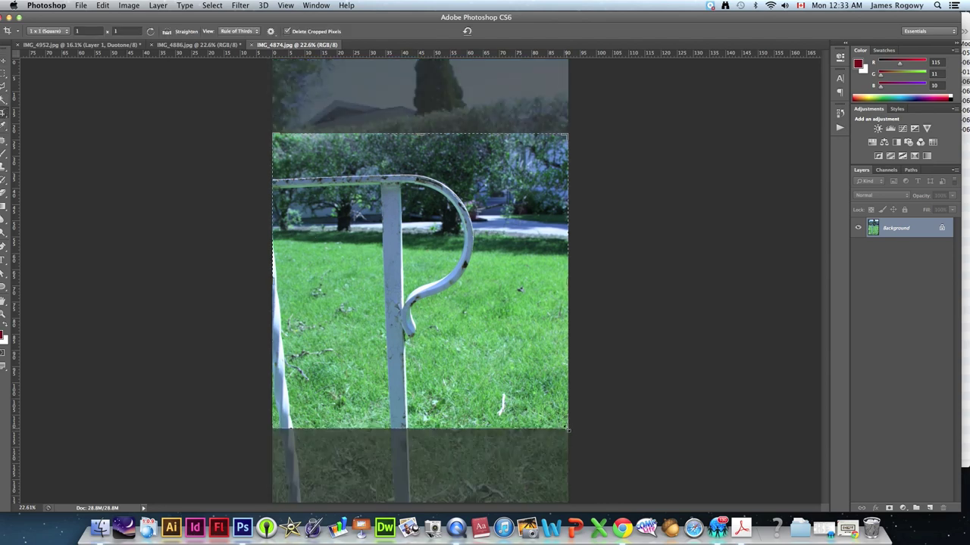
left_click_drag(566, 428, 569, 403)
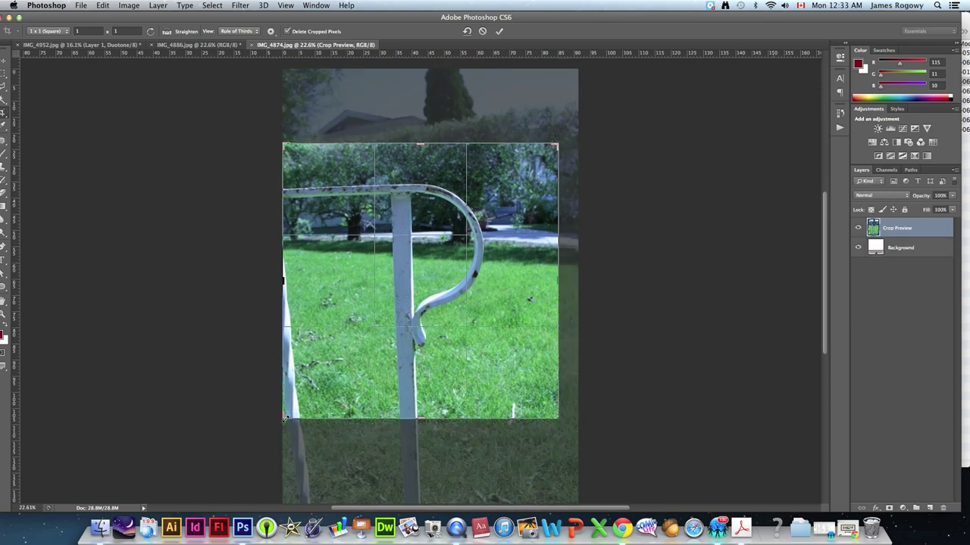
left_click_drag(285, 418, 313, 388)
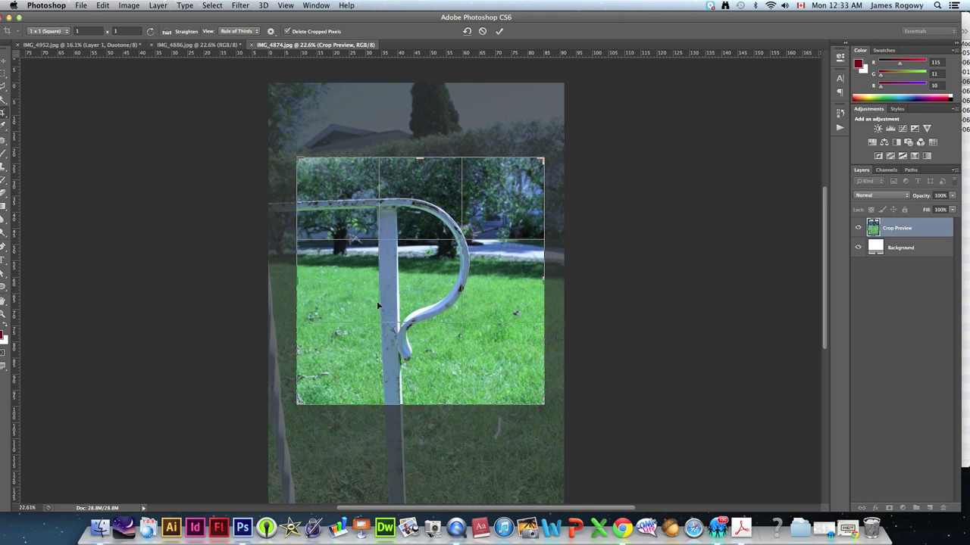
left_click_drag(389, 275, 388, 262)
key("Return")
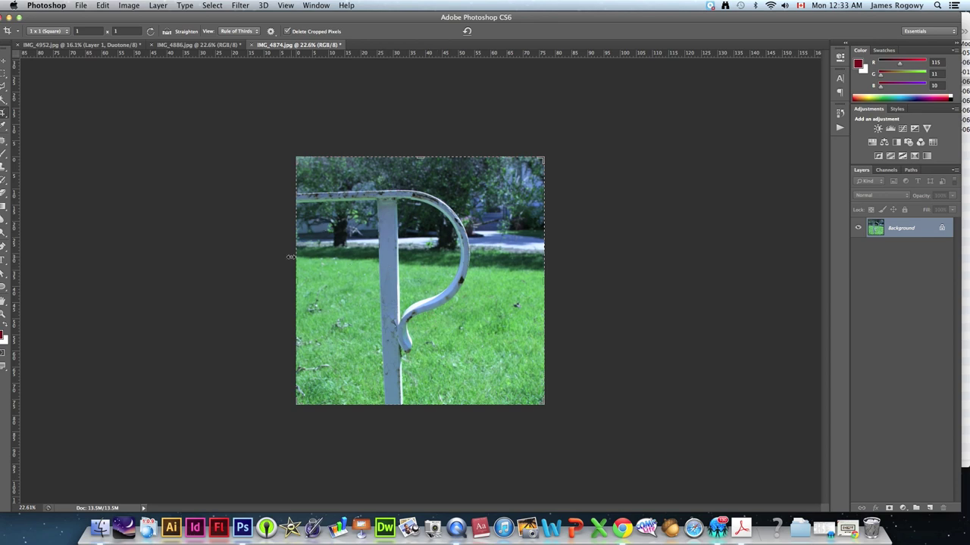
- Apply Black & White with Yellows 184% and Greens -114%, tuning Cyans, Blues, Magentas and Reds
left_click(129, 6)
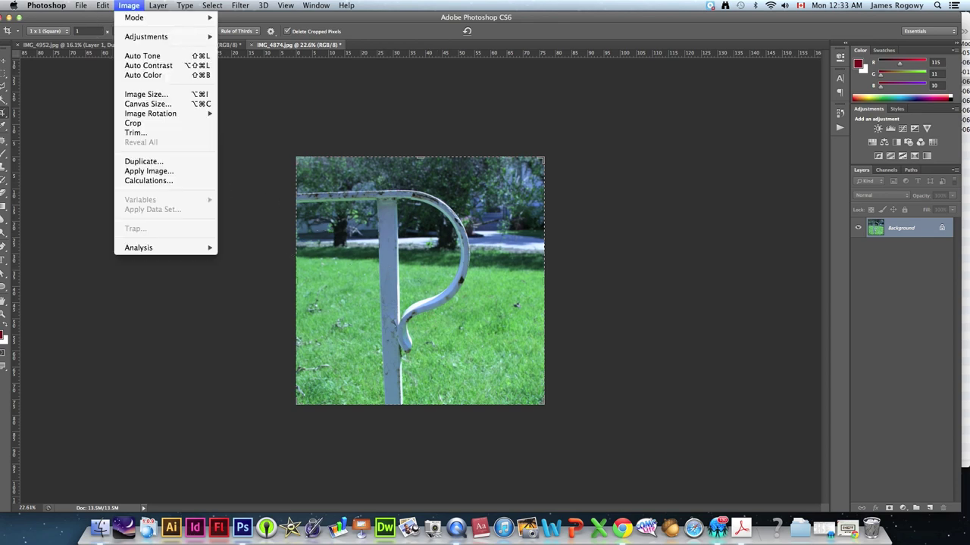
mouse_move(146, 36)
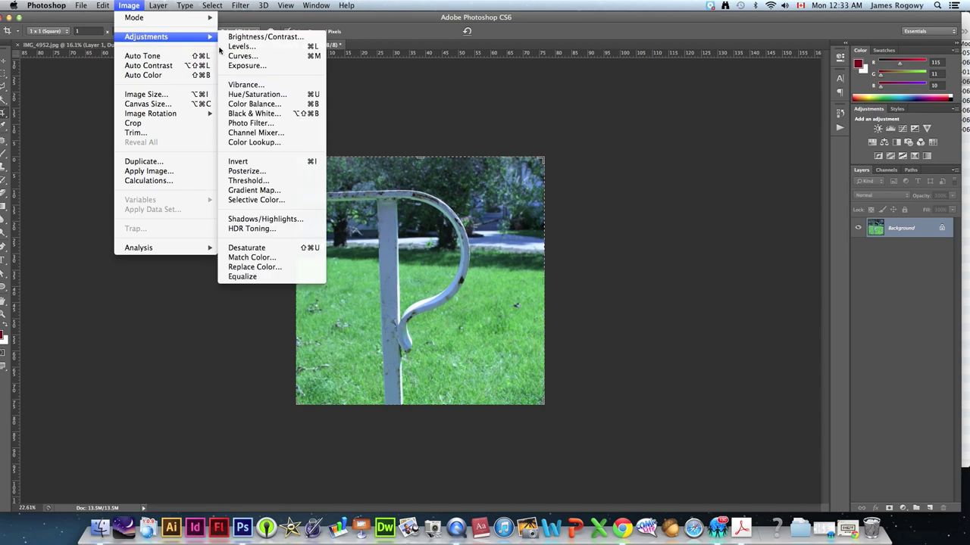
left_click(256, 117)
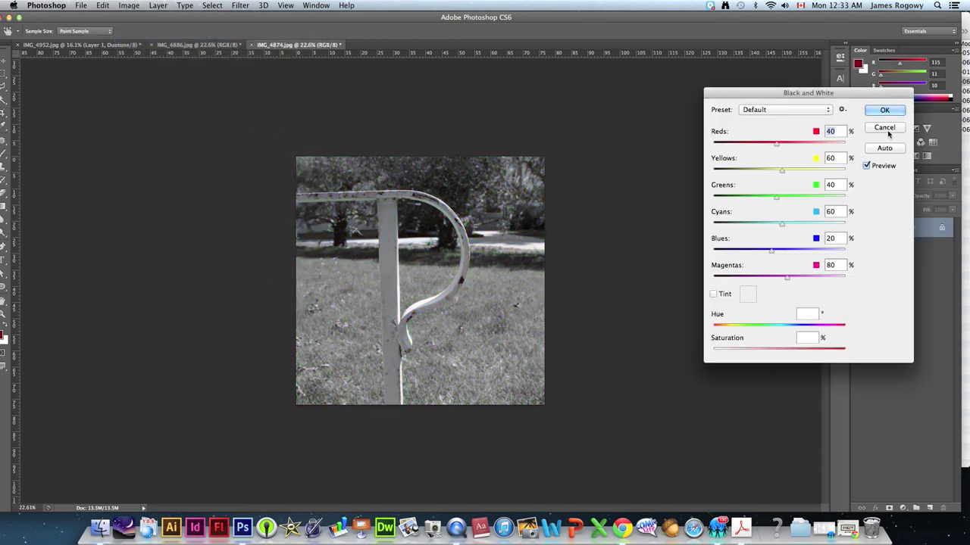
left_click_drag(768, 94, 654, 92)
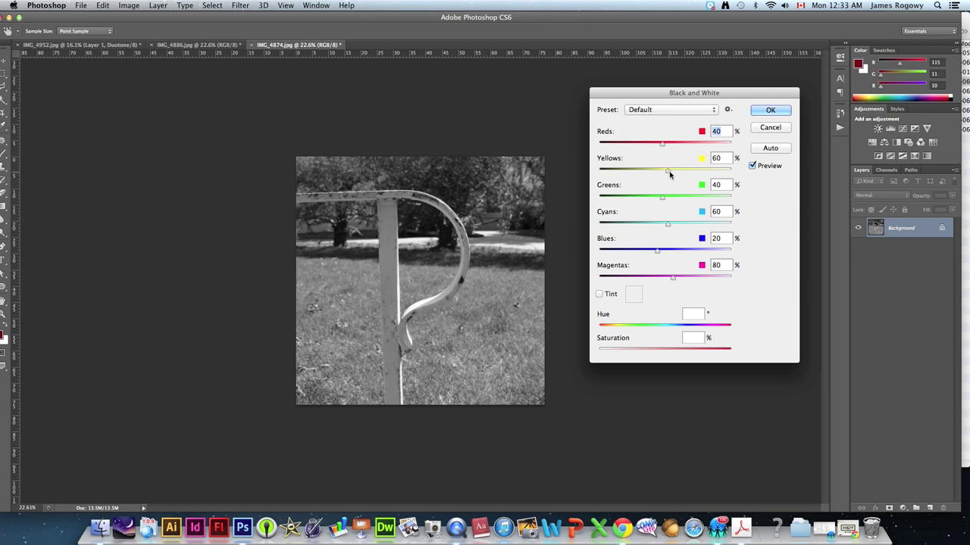
left_click_drag(669, 173, 619, 202)
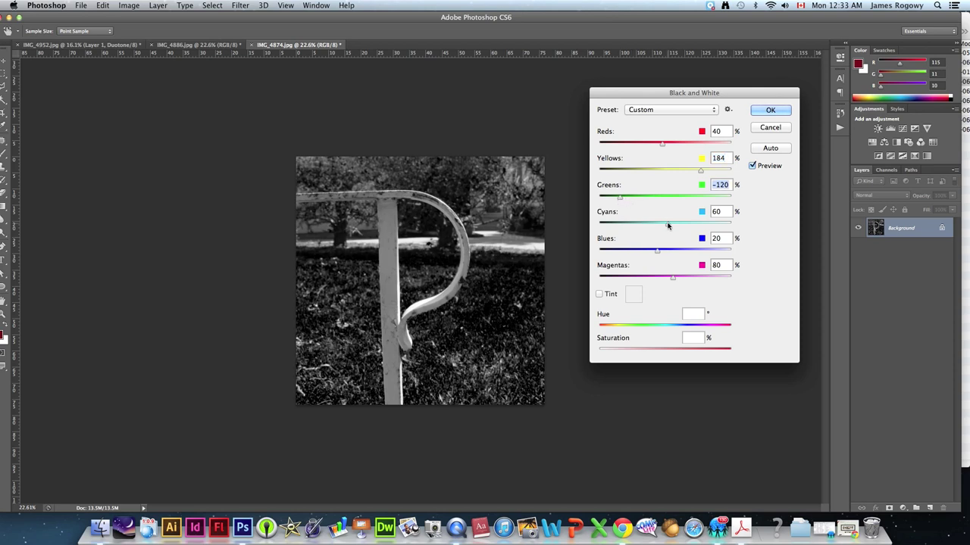
left_click_drag(679, 226, 691, 226)
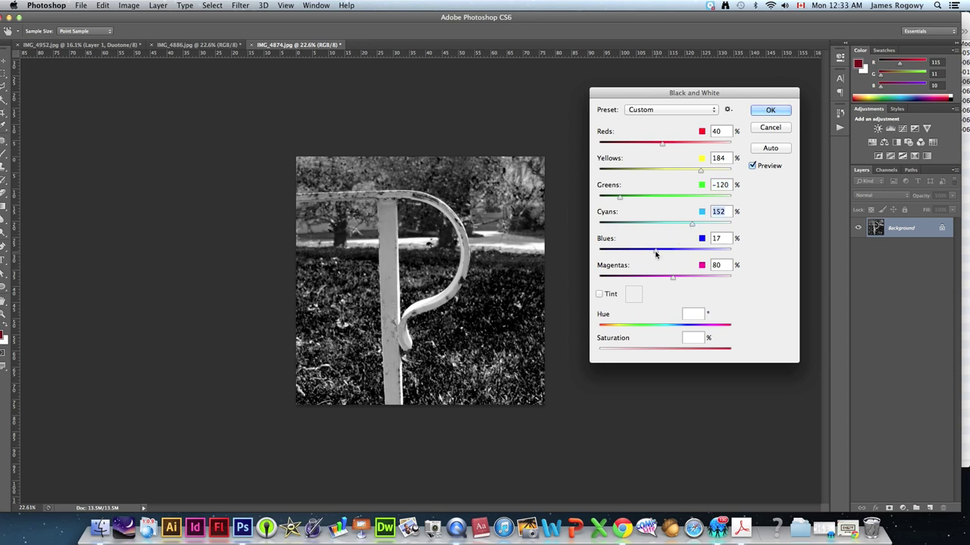
left_click_drag(656, 255, 676, 250)
mouse_move(675, 283)
left_mouse_down()
mouse_move(659, 282)
mouse_move(687, 280)
left_mouse_up()
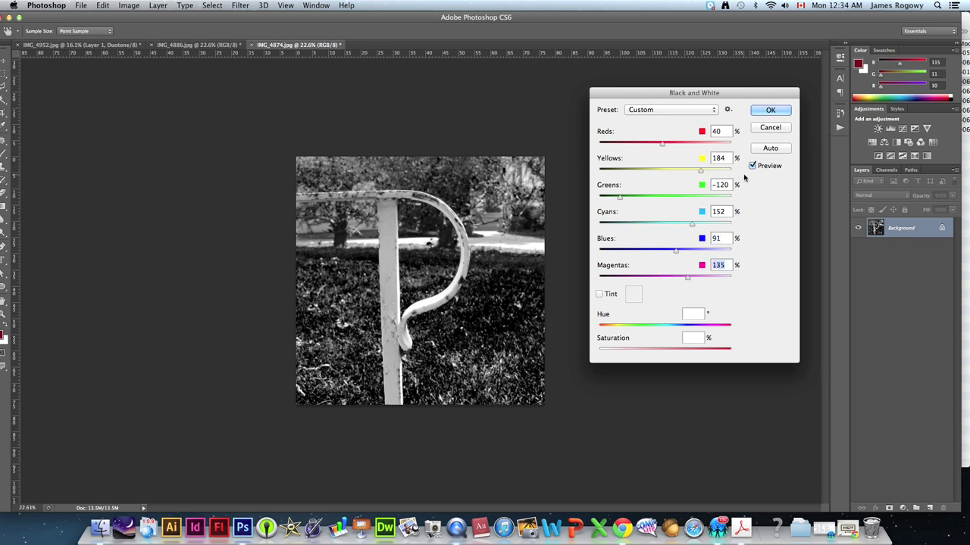
mouse_move(665, 148)
left_mouse_down()
mouse_move(617, 146)
mouse_move(681, 147)
left_mouse_up()
mouse_move(620, 199)
left_mouse_down()
mouse_move(609, 199)
mouse_move(631, 198)
mouse_move(618, 202)
left_mouse_up()
left_click(769, 110)
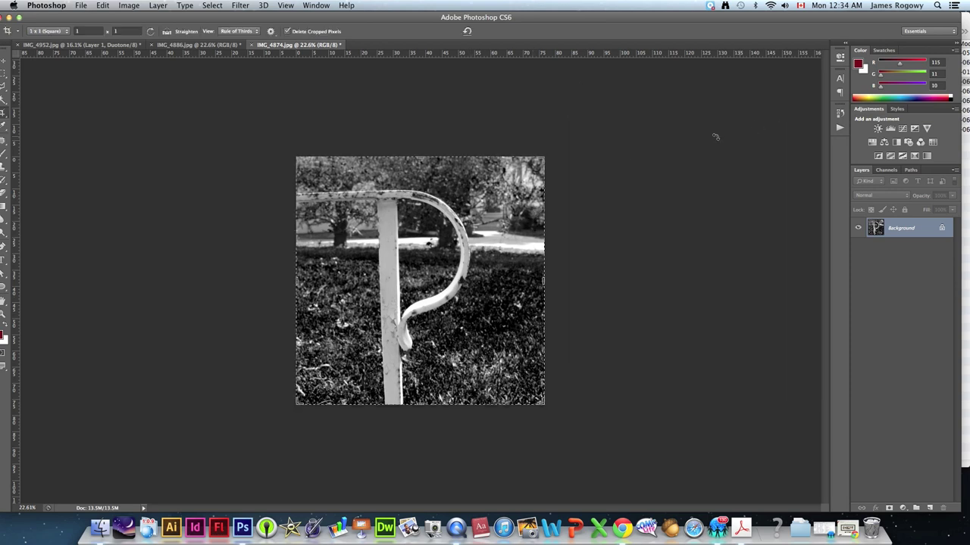
- Paste the railing photo into the banner beside the tree and scale it up to tile height
left_click(5, 62)
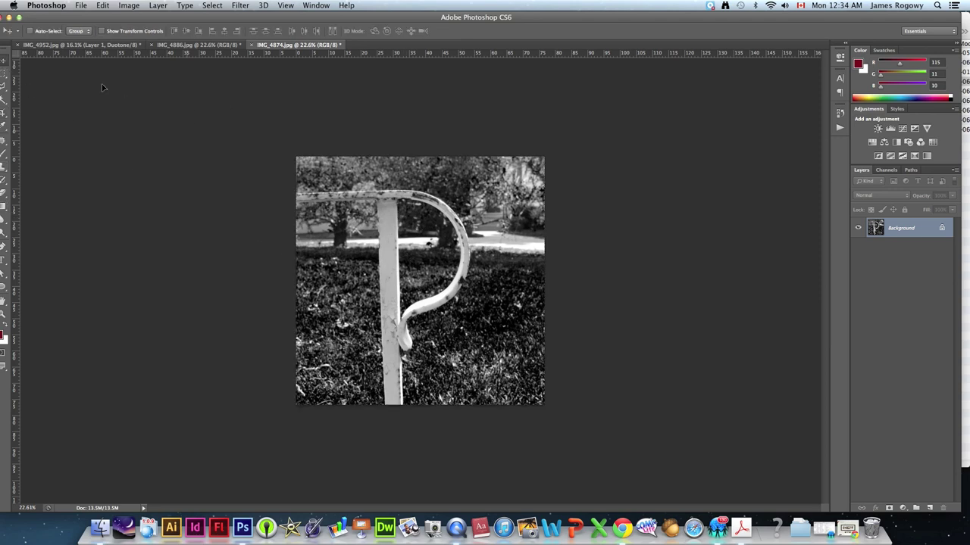
left_click(74, 45)
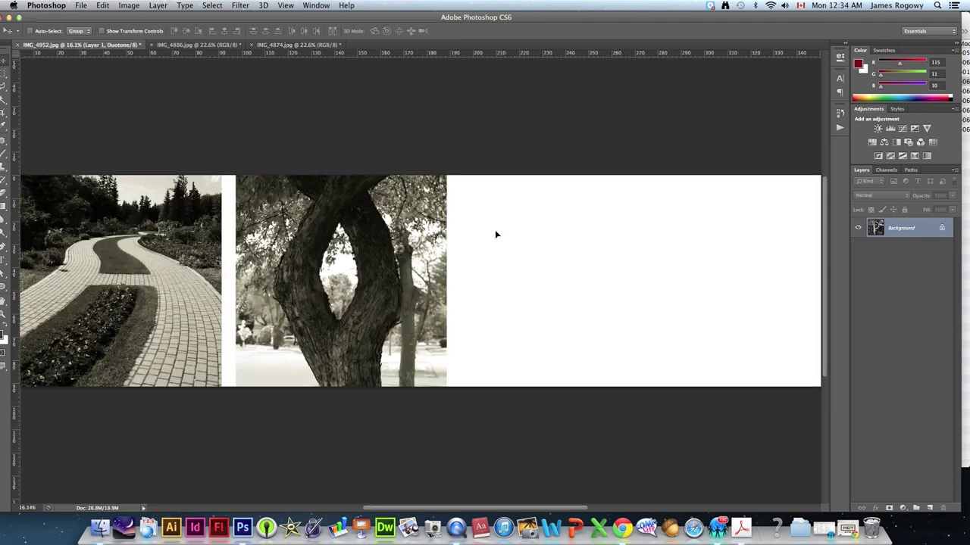
key("ctrl+v")
left_click_drag(564, 297, 532, 257)
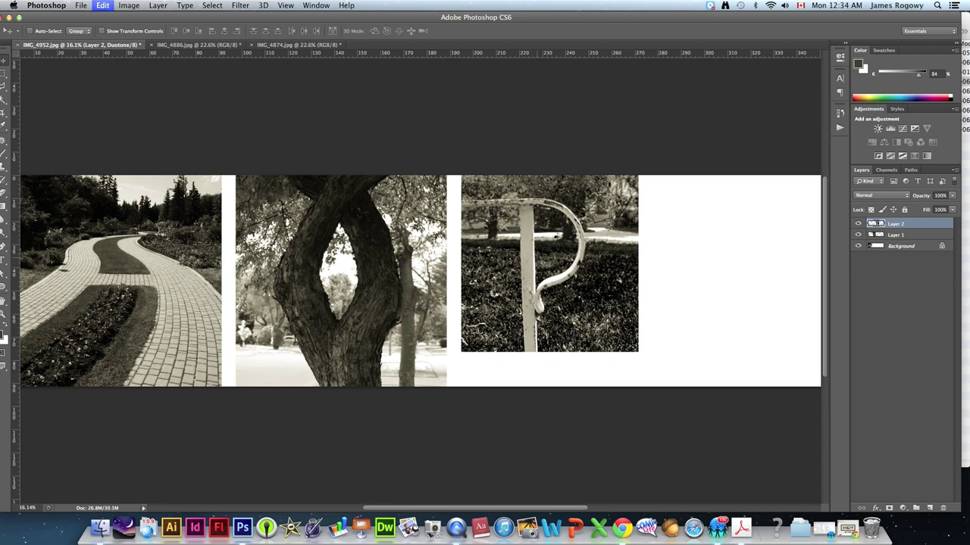
key("super+t")
left_click_drag(640, 353, 680, 375)
key("Return")
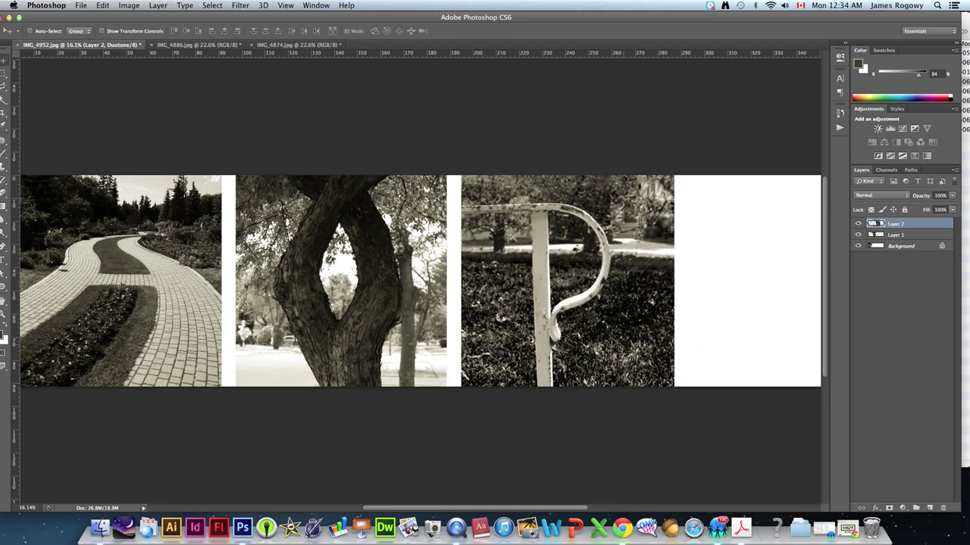
left_click(3, 314)
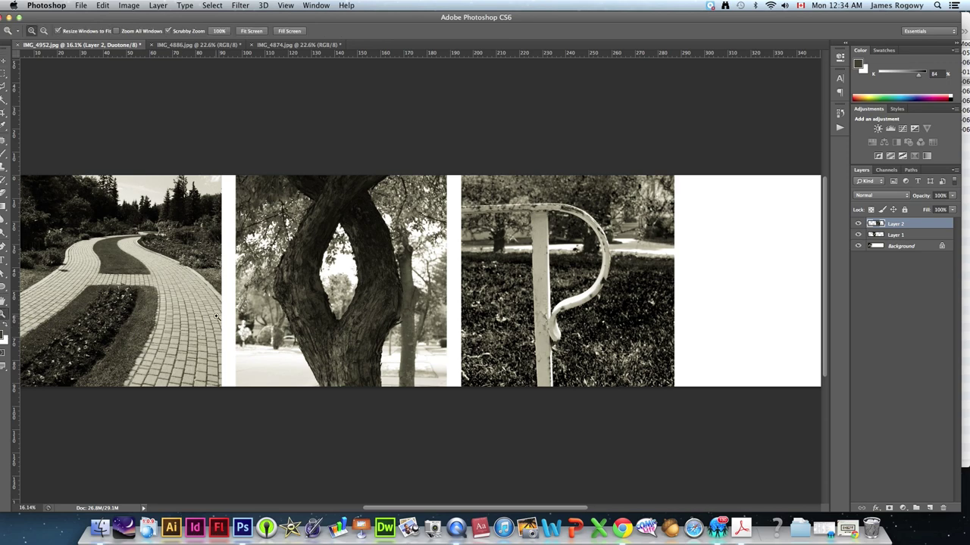
- Move Layer 1 (tree) and Layer 2 (railing) left to narrow the gaps, then bring Finder forward
left_click_drag(227, 324, 225, 312)
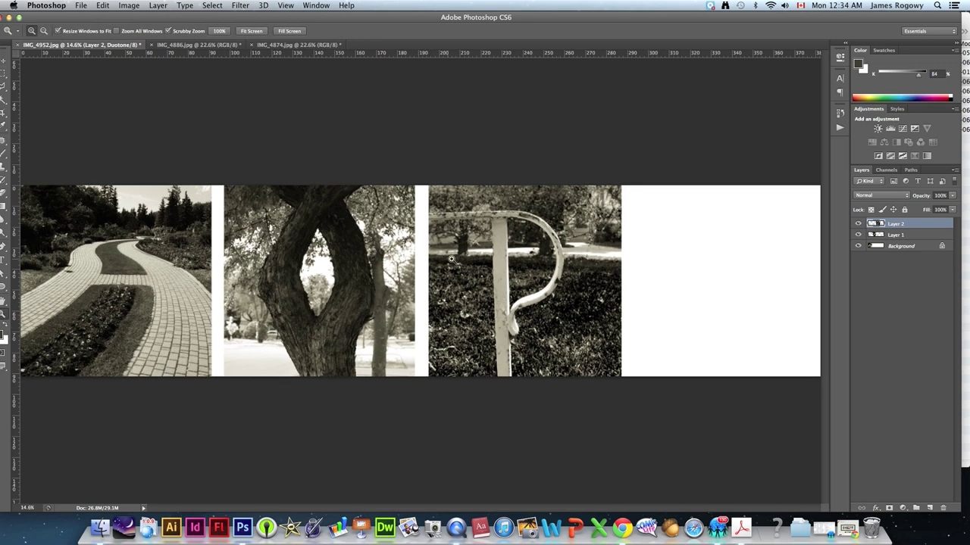
left_click(3, 62)
left_click(909, 237)
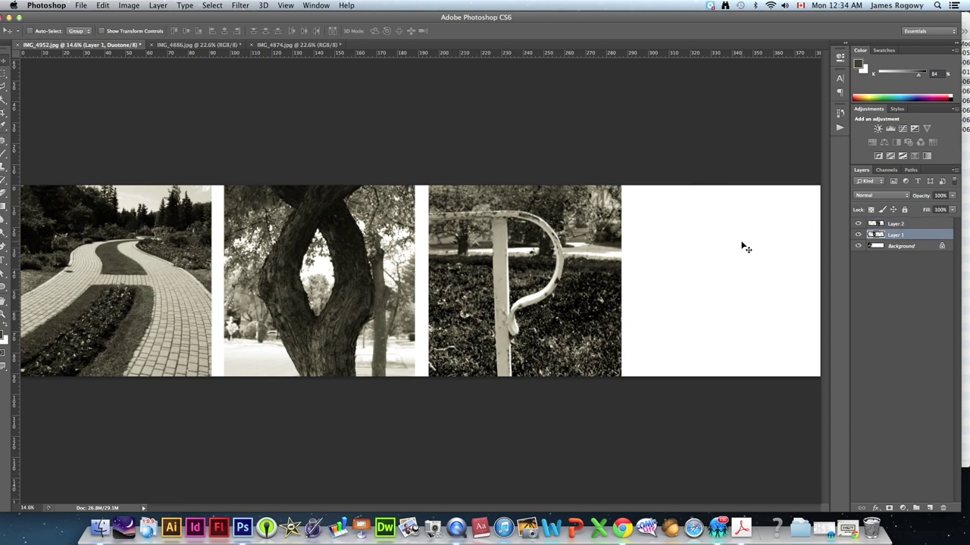
left_click_drag(311, 265, 303, 263)
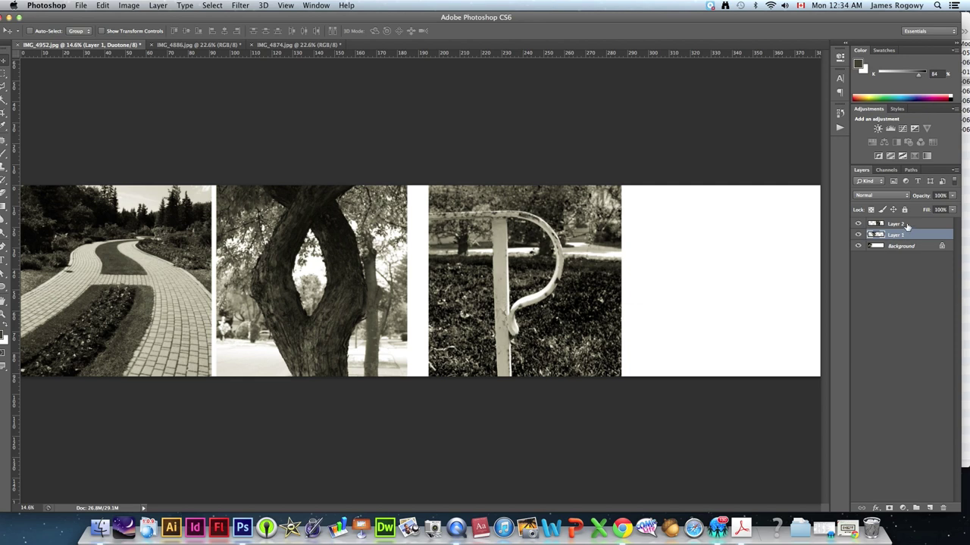
left_click(907, 225)
left_click_drag(487, 239, 470, 238)
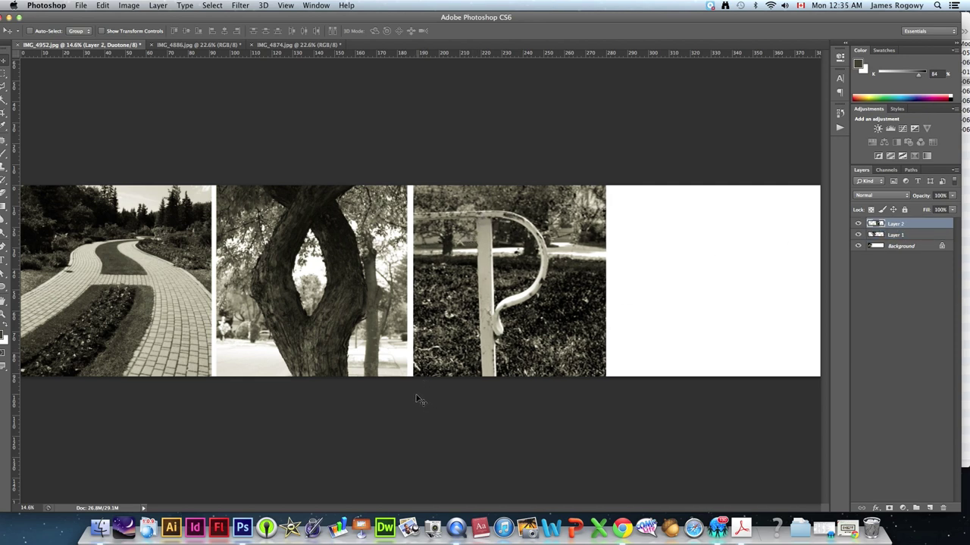
left_click_drag(427, 20, 445, 318)
left_click(804, 207)
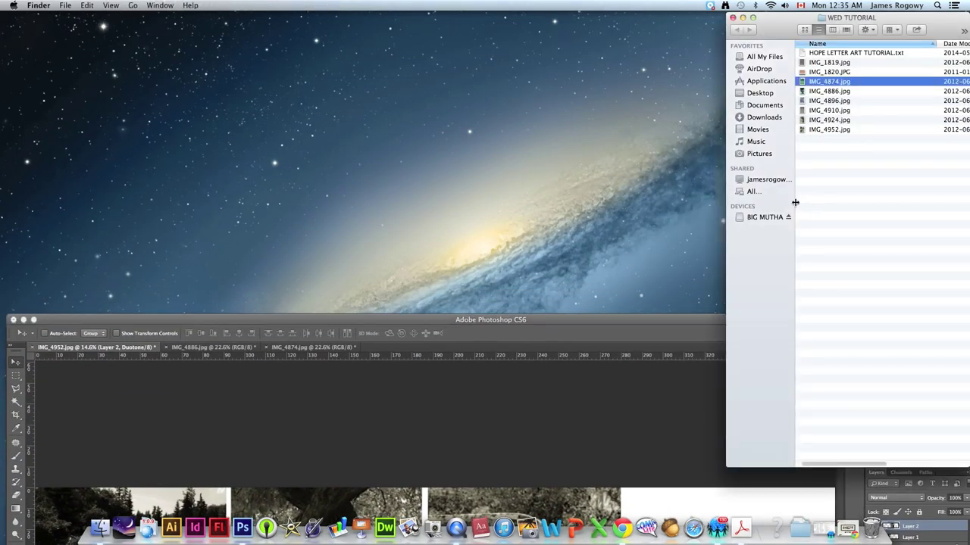
- Quick Look the folder's photos, then open IMG_4910.jpg in a maximized Photoshop window
left_click(821, 64)
key("space")
key("space")
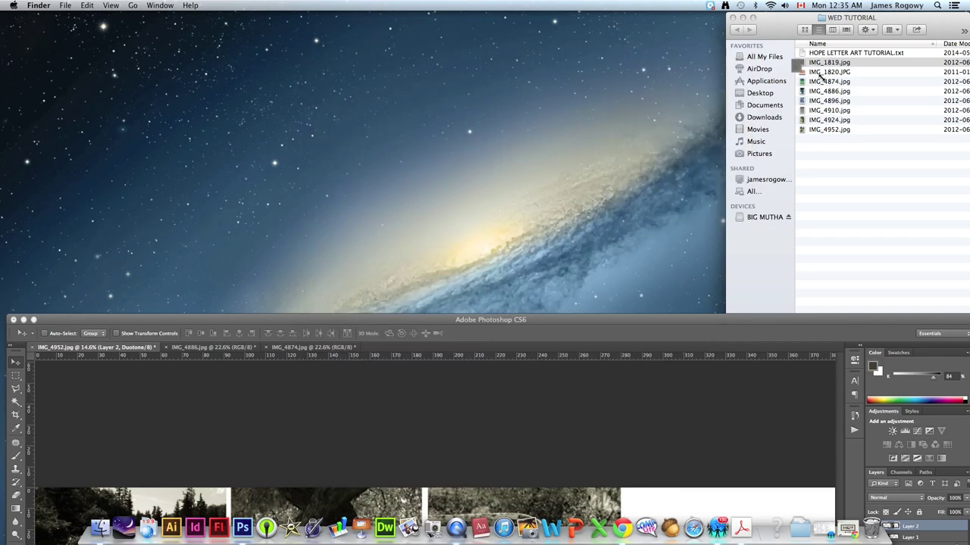
left_click(828, 131)
key("space")
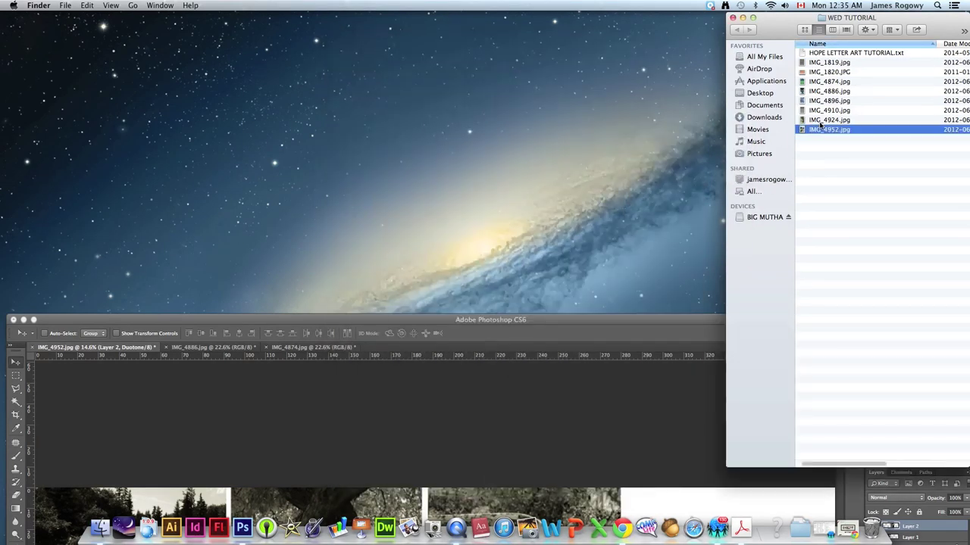
left_click(819, 111)
key("space")
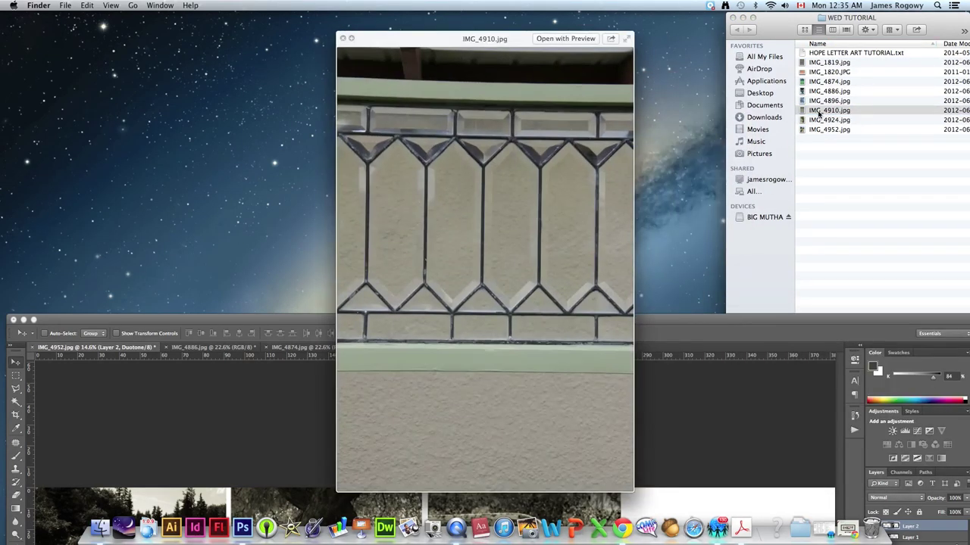
key("space")
left_click_drag(818, 112, 243, 528)
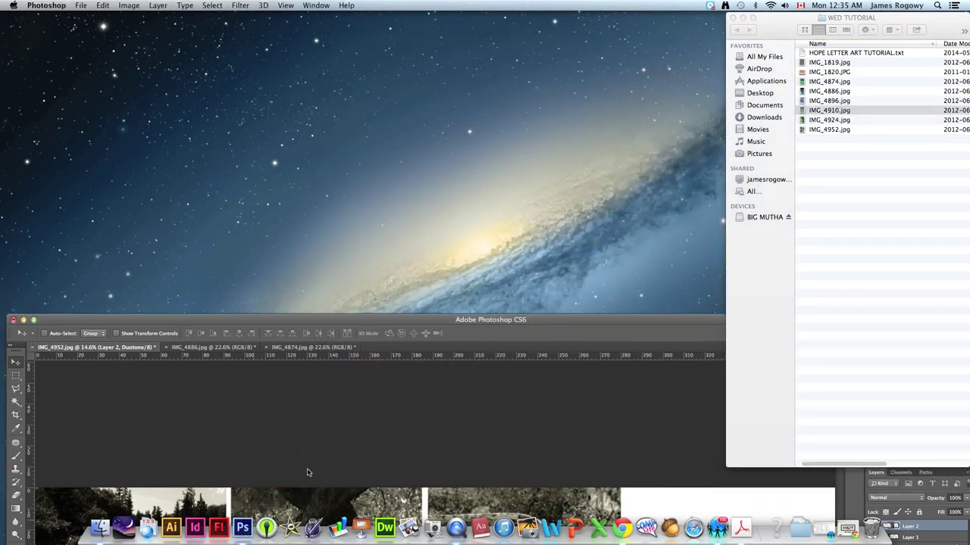
left_click_drag(444, 322, 431, 21)
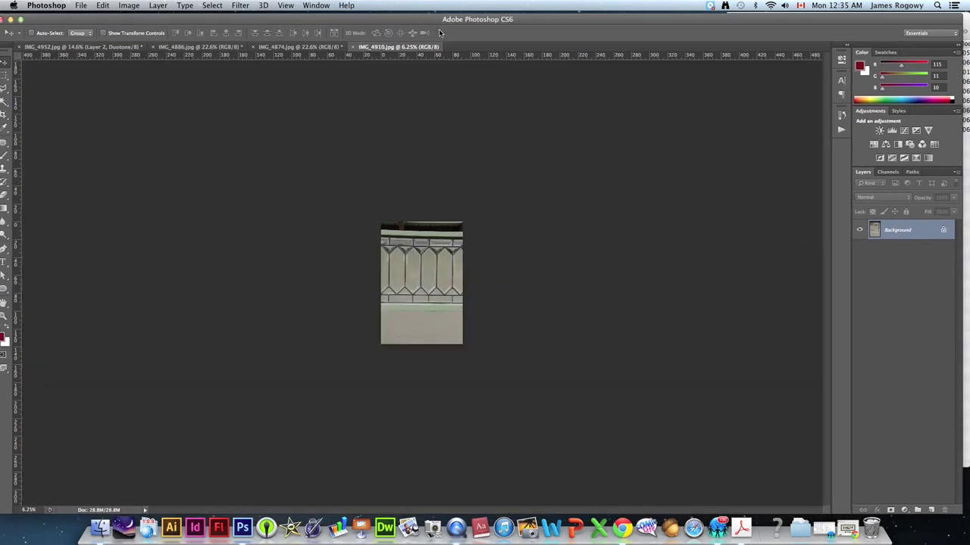
- Fit IMG_4910.jpg on screen and rotate it 90° CCW via Image Rotation
key("super+0")
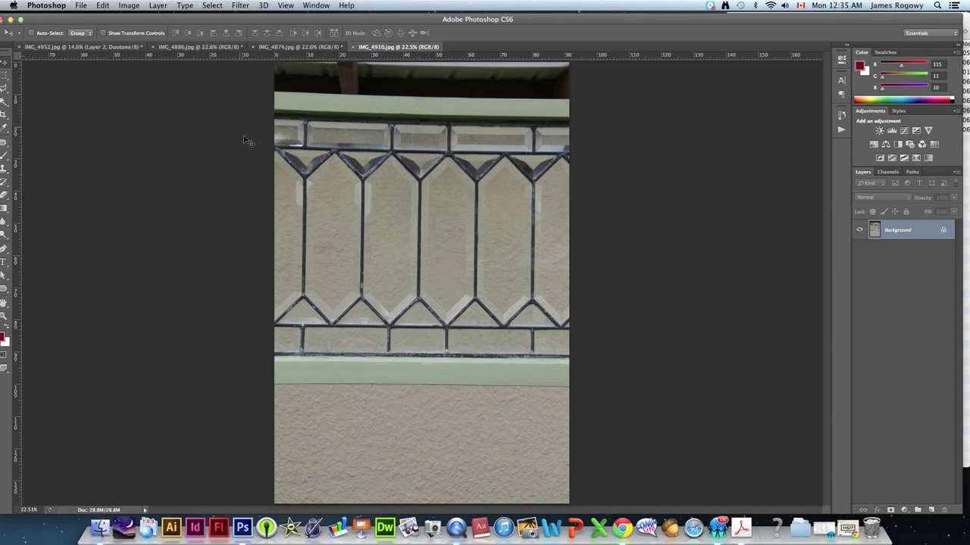
left_click(129, 5)
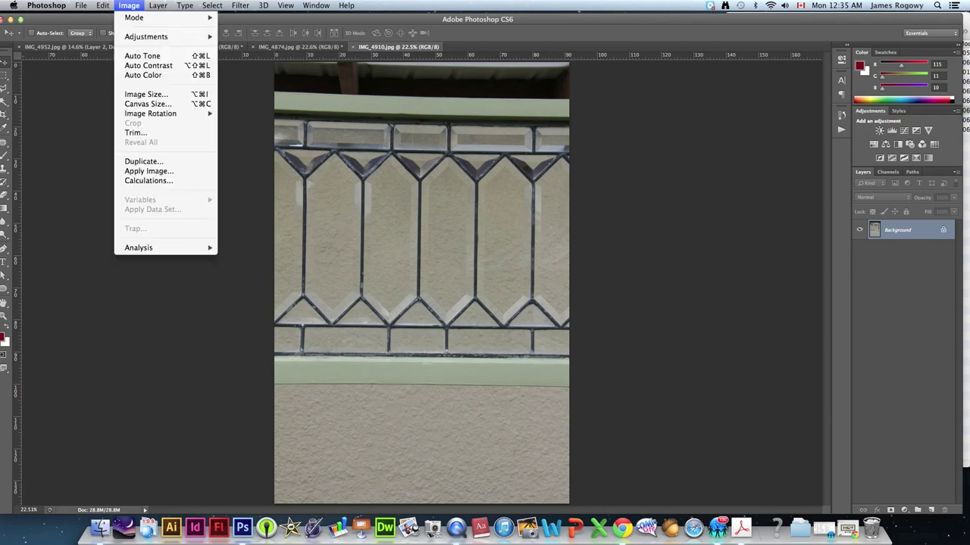
mouse_move(185, 118)
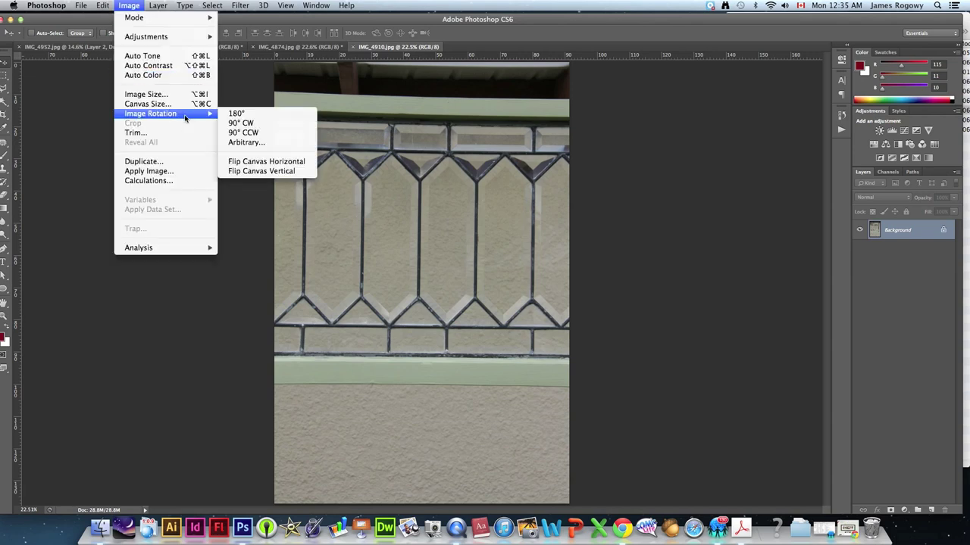
left_click(239, 133)
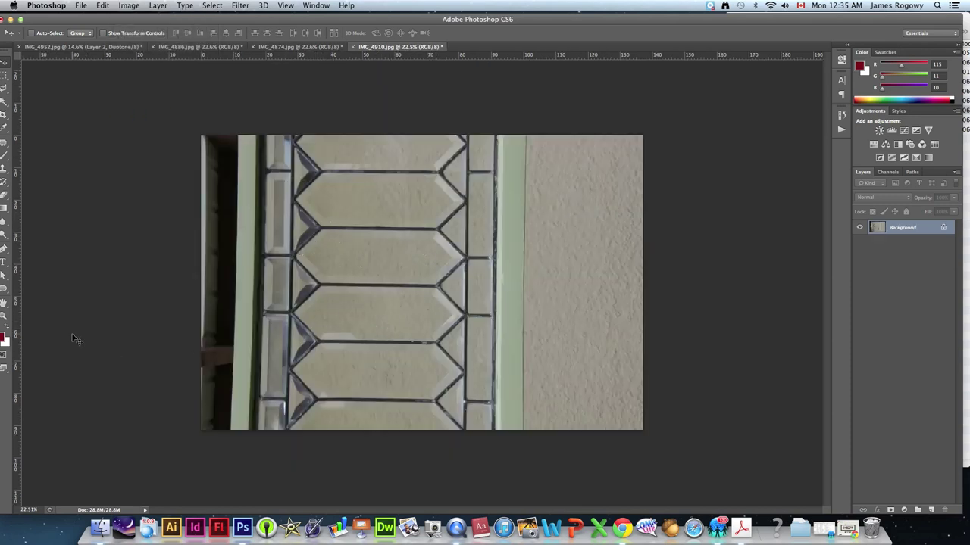
- Zoom in on the lead lines and start a 1x1 square crop
left_click(5, 316)
left_click_drag(376, 282, 376, 282)
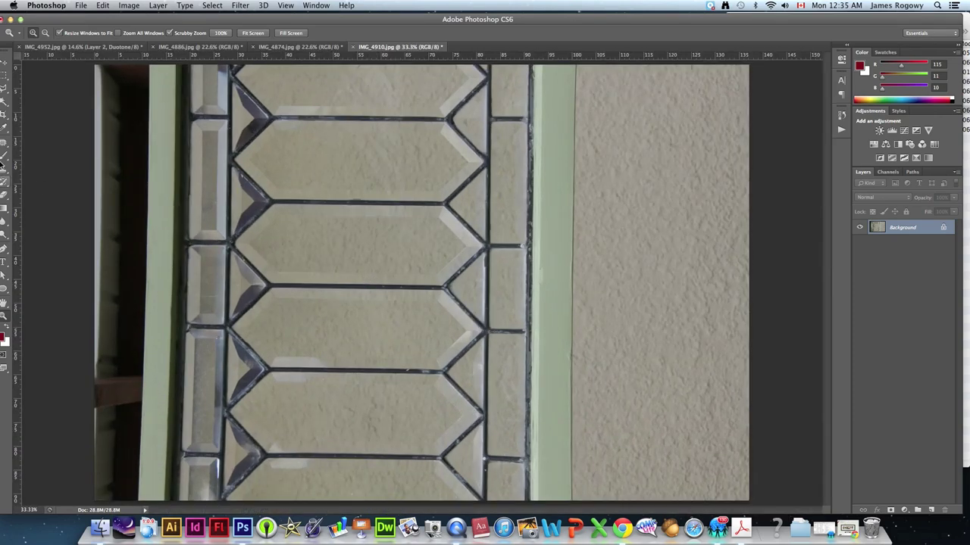
left_click(5, 116)
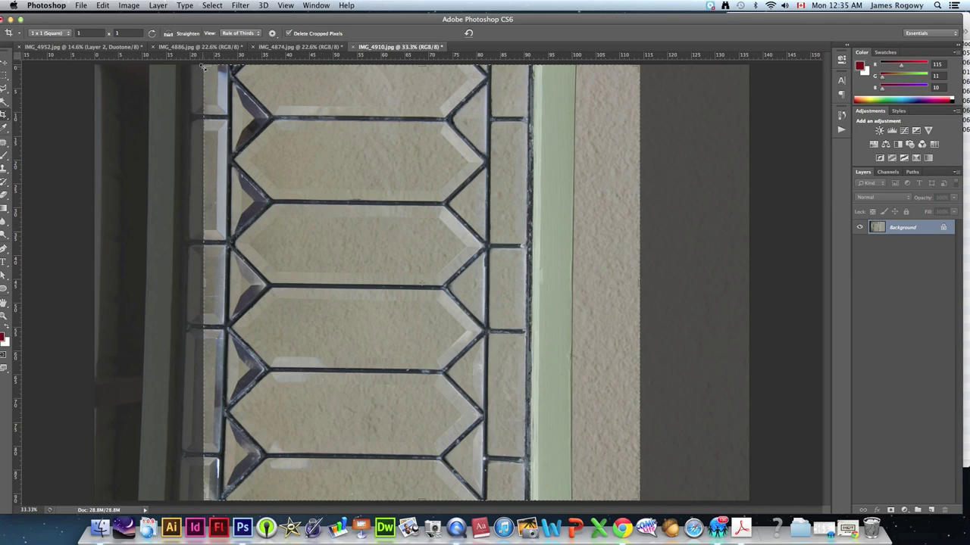
right_click(204, 67)
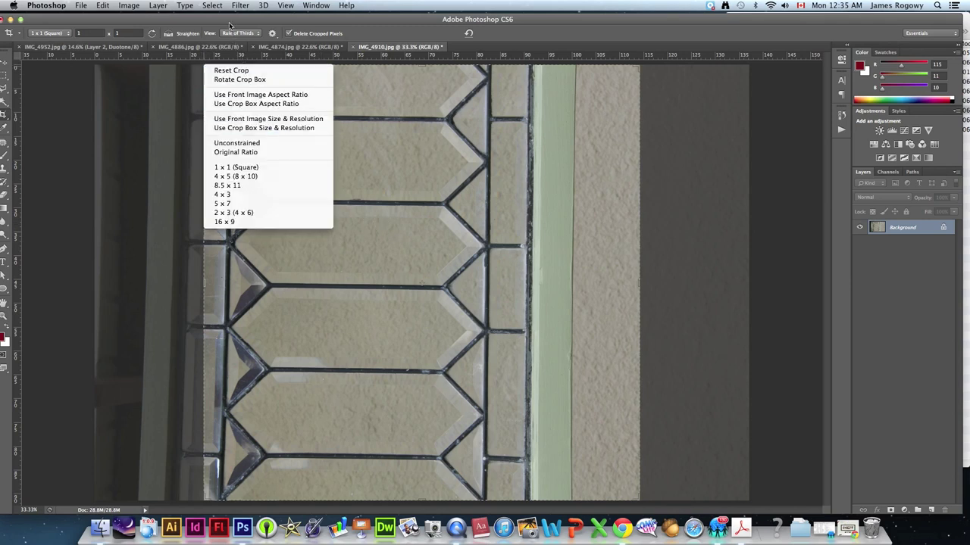
left_click(217, 47)
right_click(205, 67)
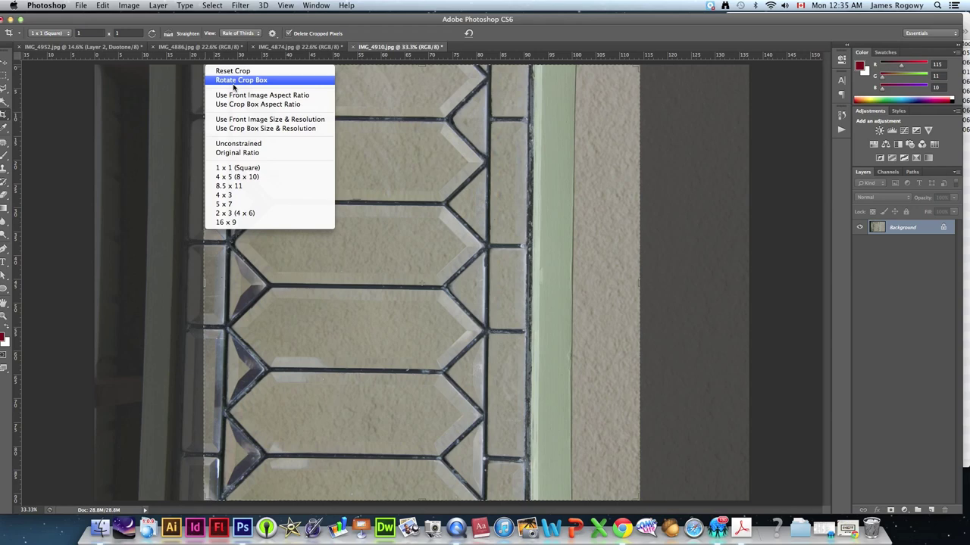
left_click(195, 83)
- Shrink, position and slightly straighten the square crop over three chevron panes, then commit it
left_click_drag(204, 70, 353, 194)
left_click_drag(393, 228, 590, 329)
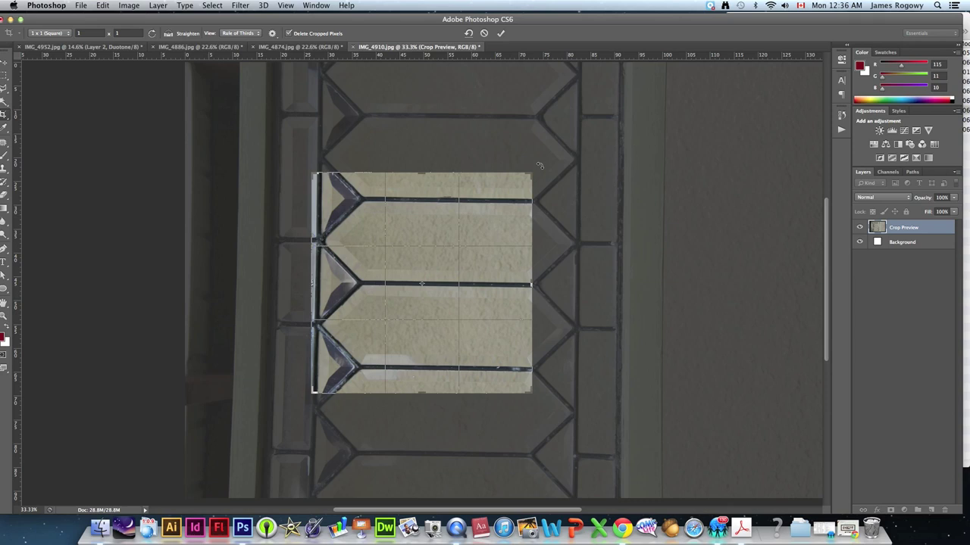
left_click_drag(540, 165, 537, 162)
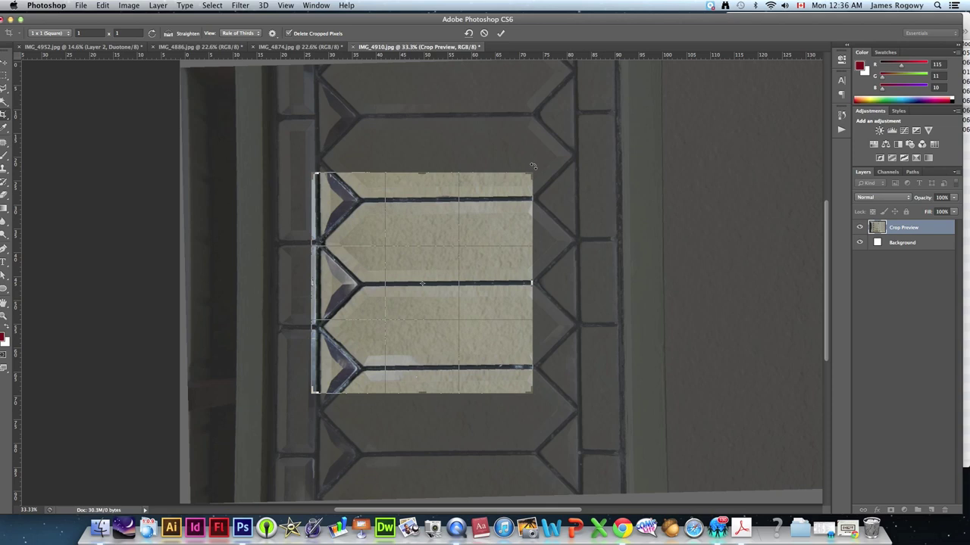
key("Return")
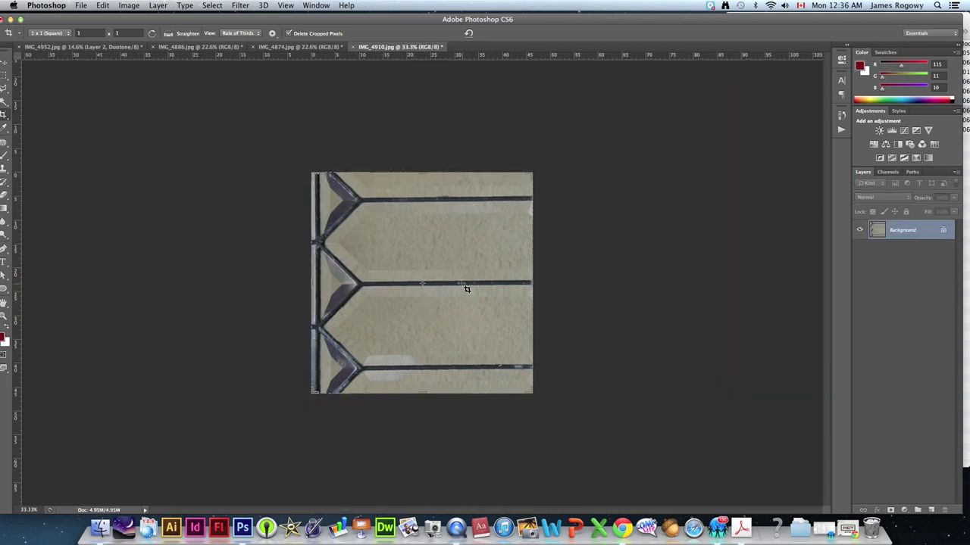
left_click(3, 67)
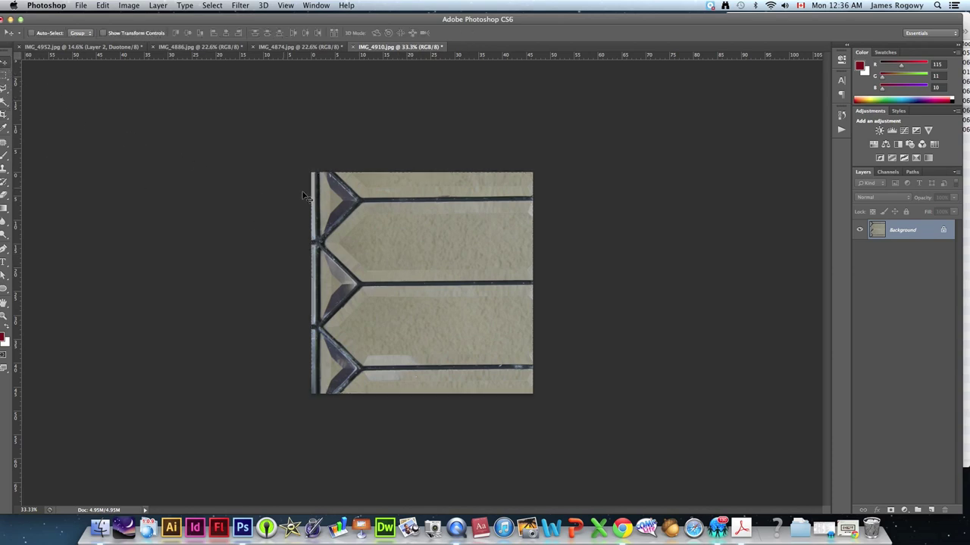
- Raise the glass photo's contrast with Brightness/Contrast
left_click(129, 6)
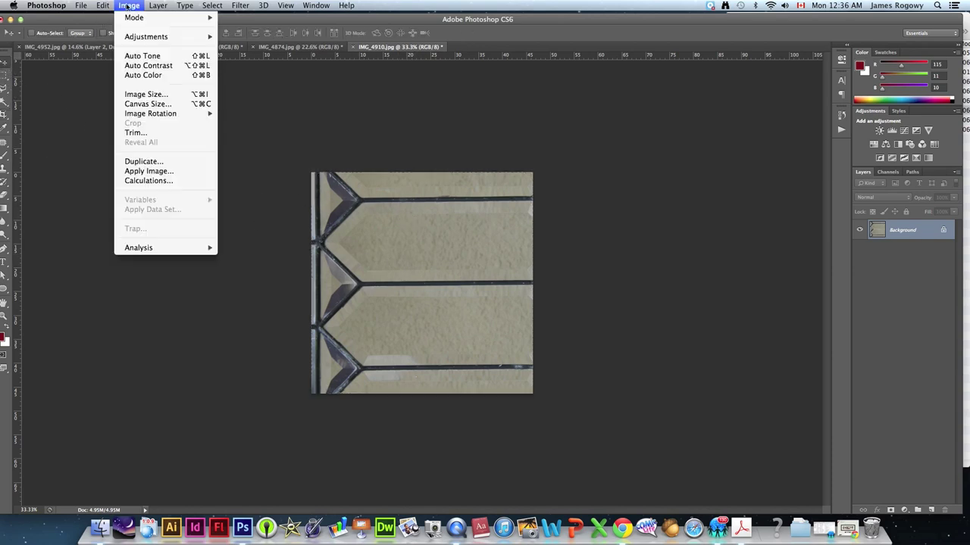
mouse_move(152, 36)
left_click(256, 41)
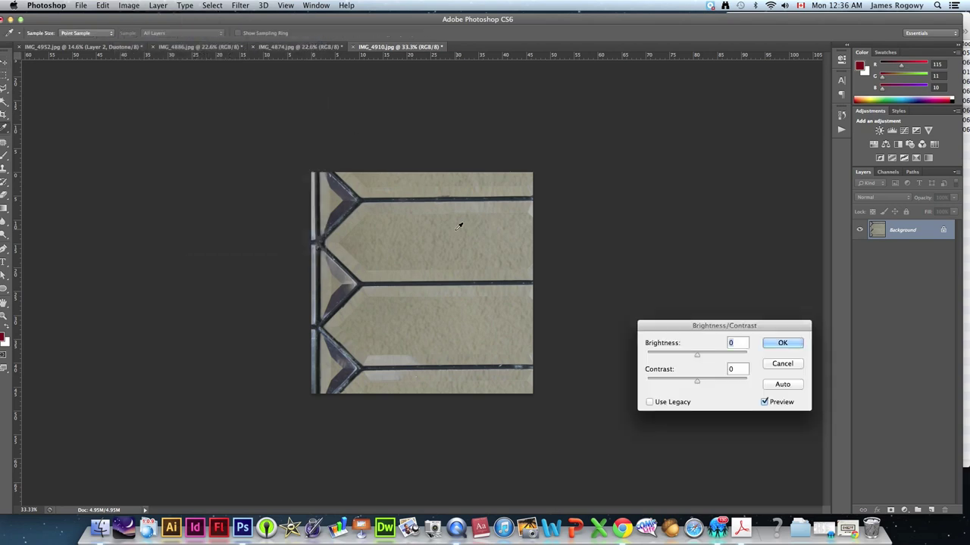
left_click_drag(697, 382, 697, 355)
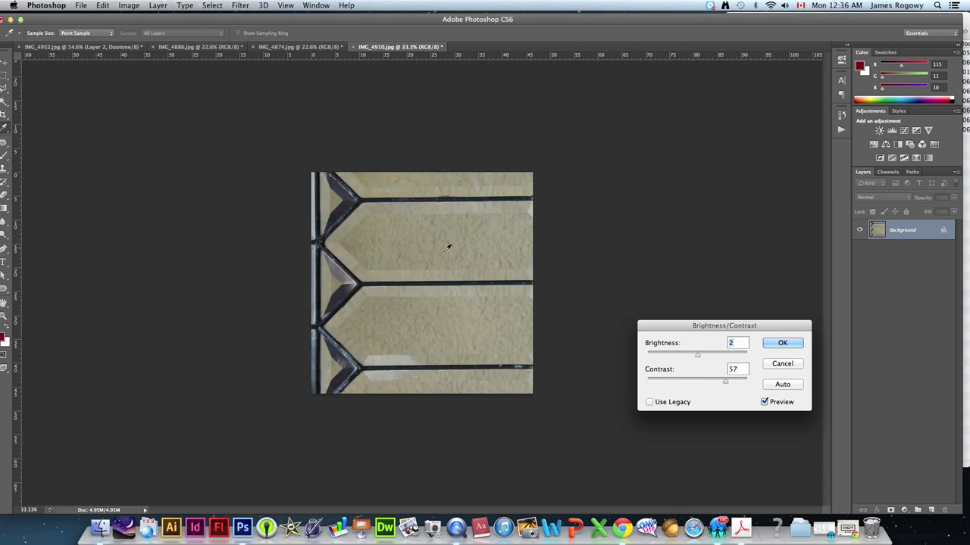
left_click(781, 345)
- Convert it to Black & White with Reds at 135% and Cyans at 140%
left_click(129, 6)
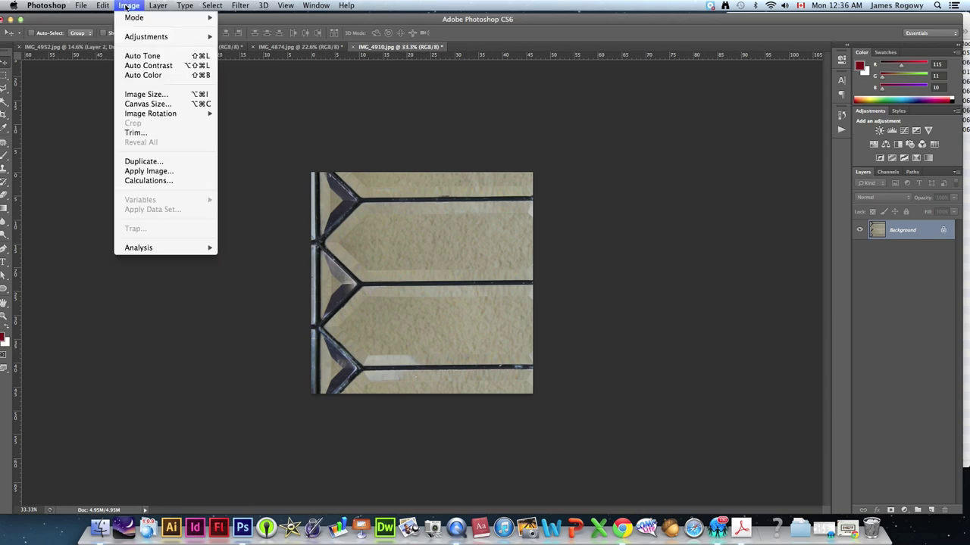
mouse_move(144, 37)
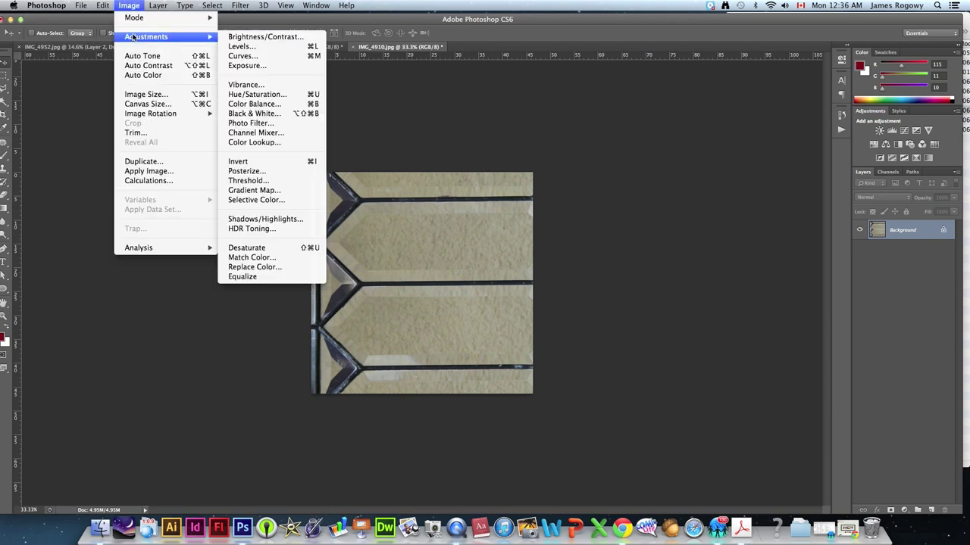
left_click(249, 115)
left_click_drag(663, 144, 672, 199)
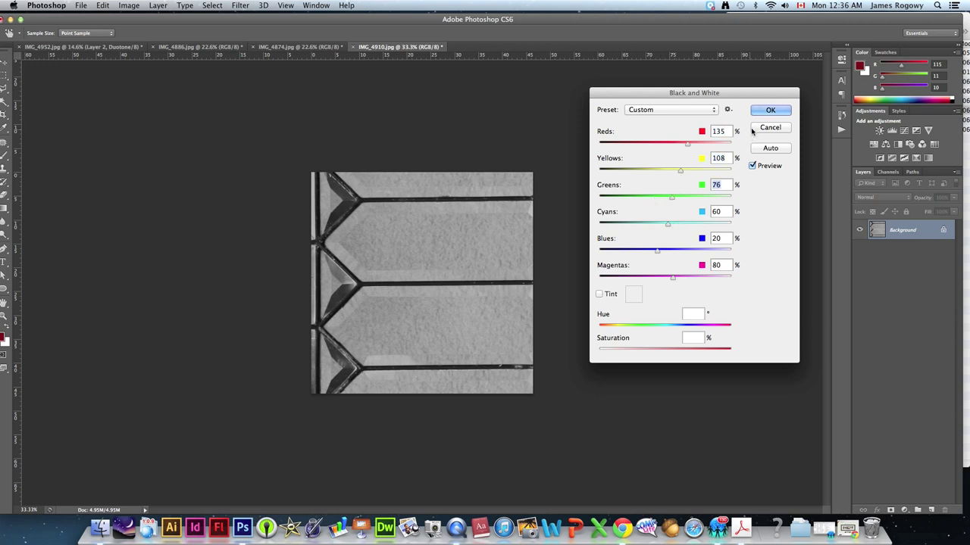
left_click_drag(664, 228, 690, 227)
left_click(767, 113)
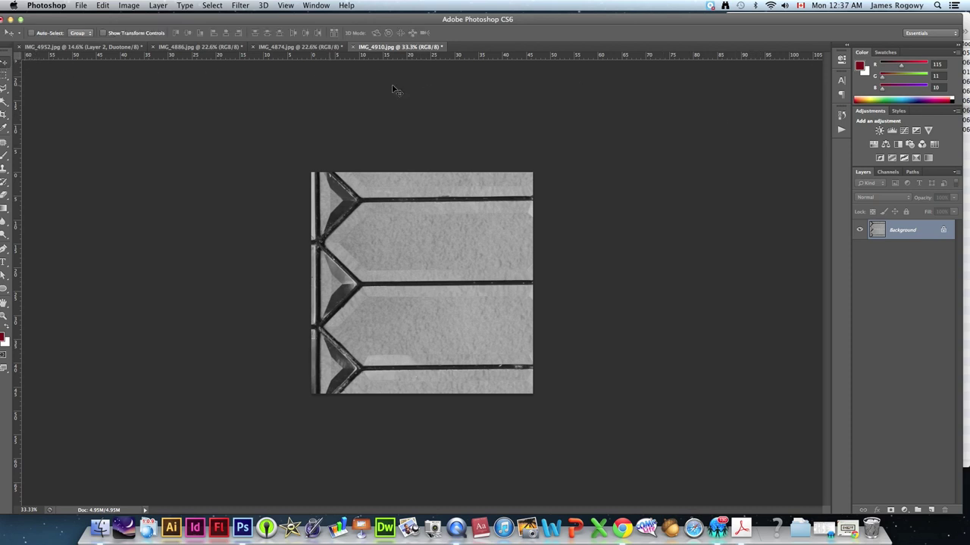
- Paste the glass photo into the IMG_4952 banner as Layer 3, scaled to fill the fourth square
left_click(101, 49)
key("ctrl+v")
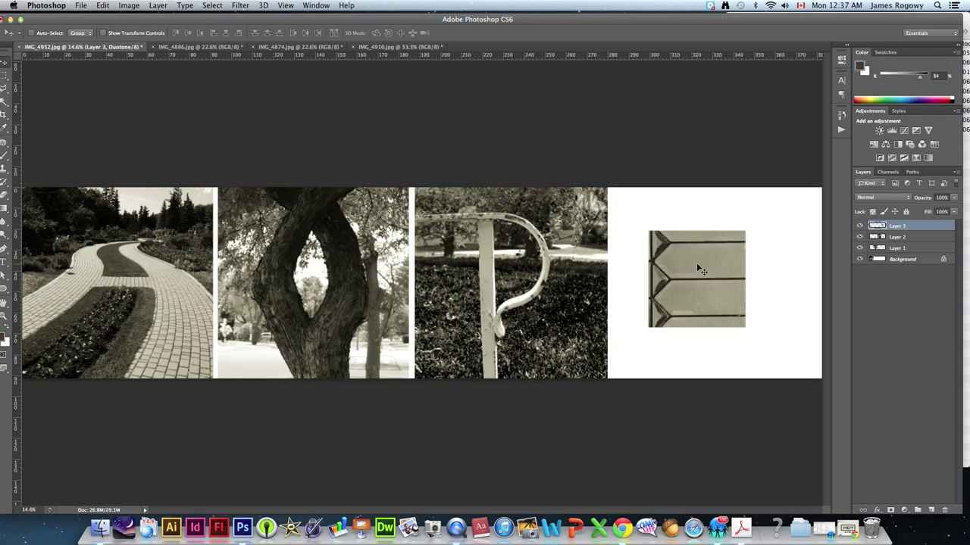
left_click_drag(707, 278, 669, 234)
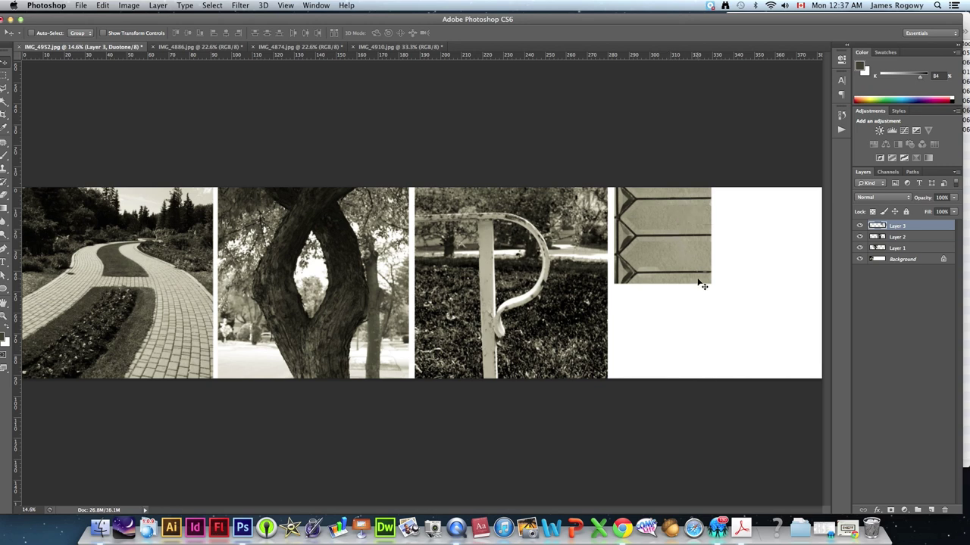
key("ctrl+t")
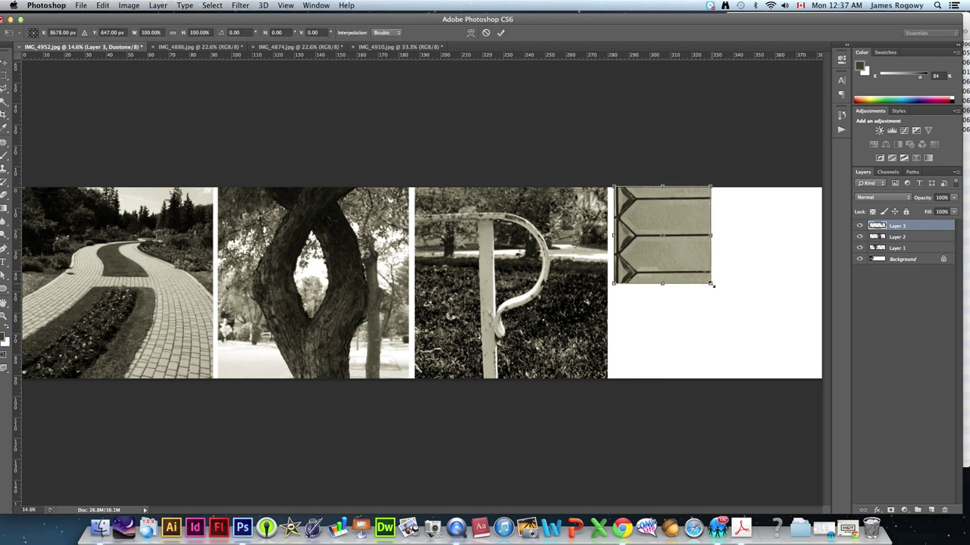
left_click_drag(712, 285, 828, 361)
key("Return")
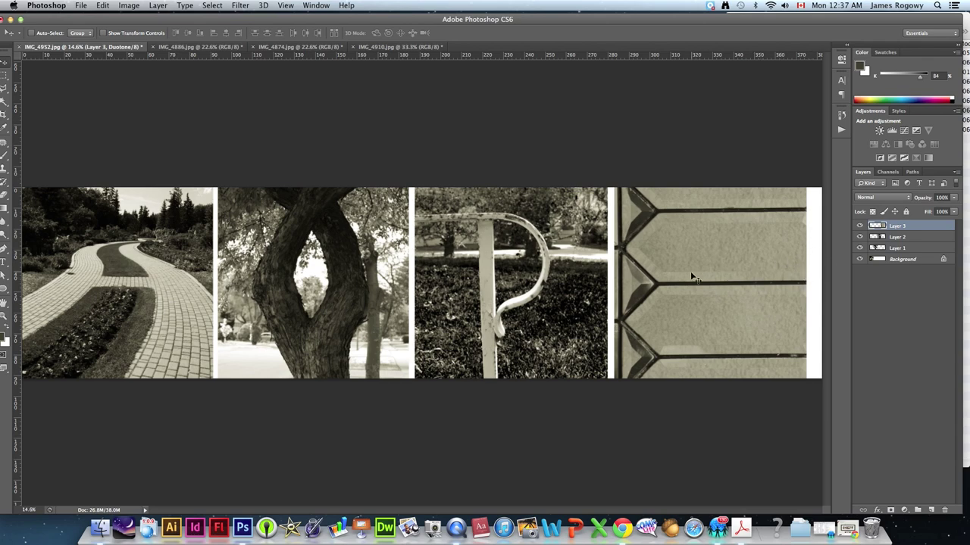
left_click_drag(86, 22, 93, 22)
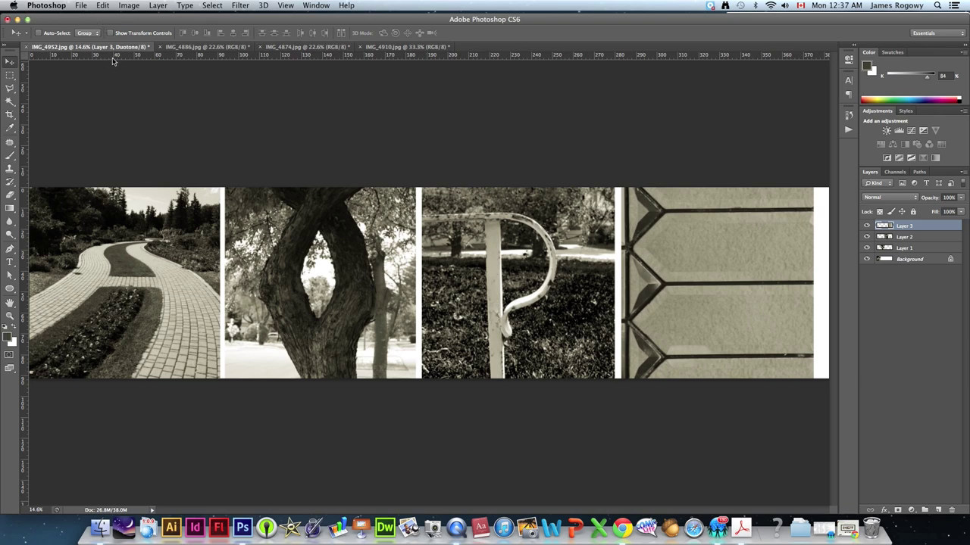
- Crop the banner with an Unconstrained ratio, trimming the white strip past the glass tile
left_click(11, 115)
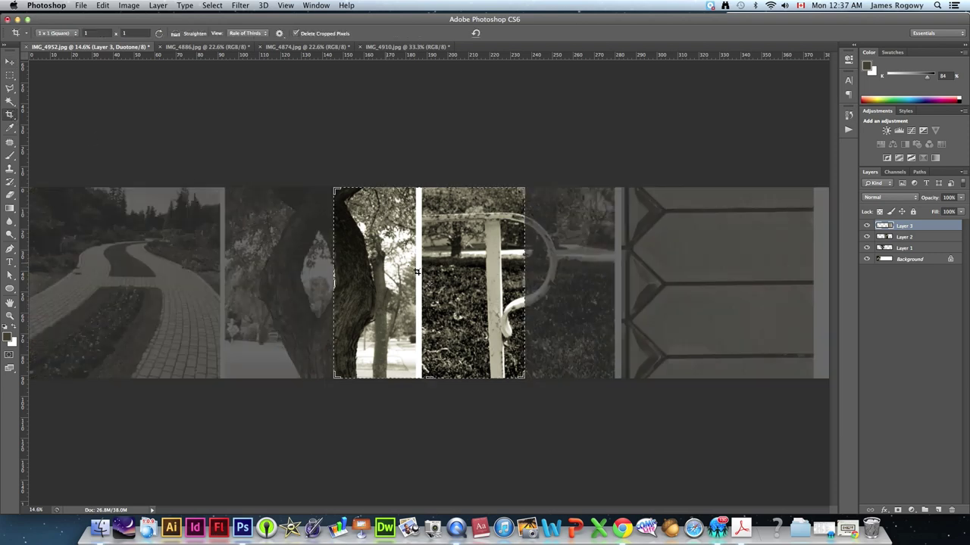
left_click(51, 34)
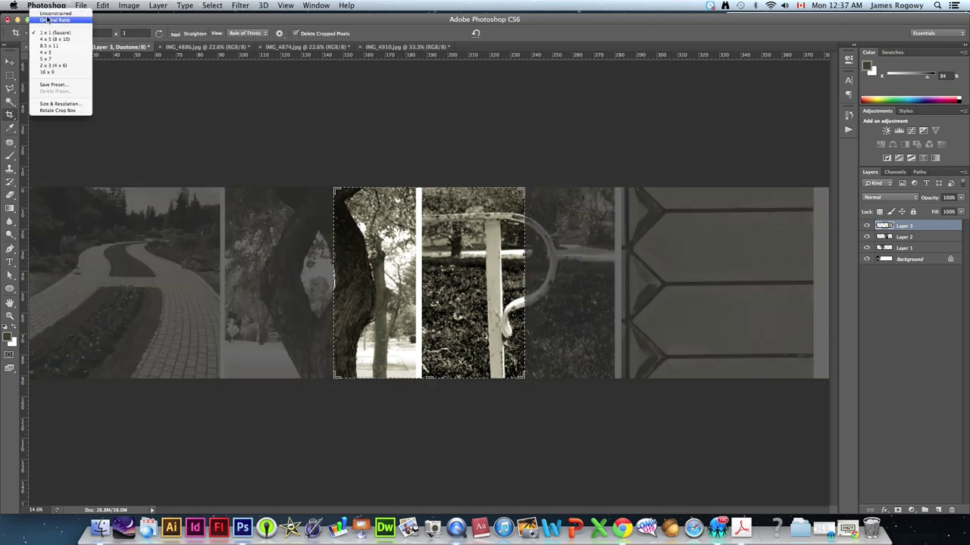
left_click(47, 14)
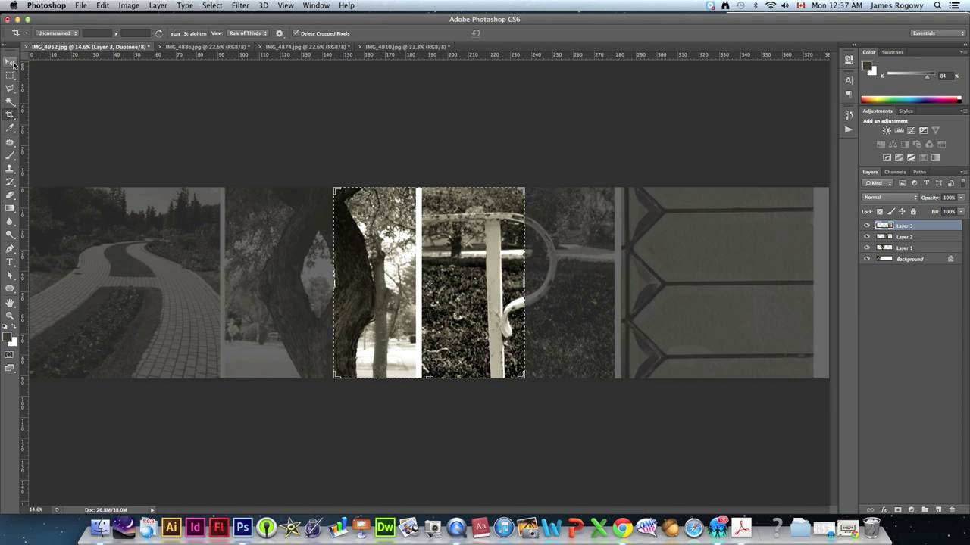
left_click(10, 61)
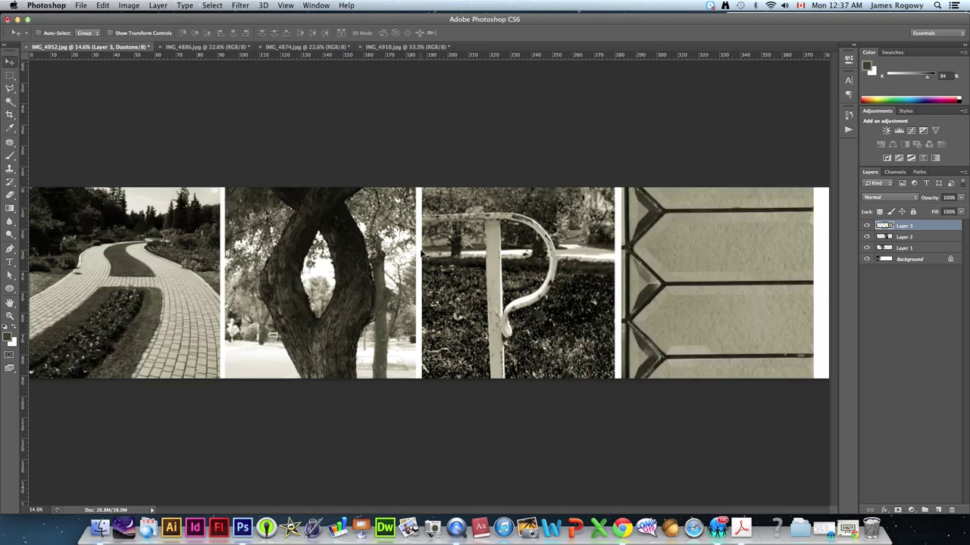
left_click(9, 115)
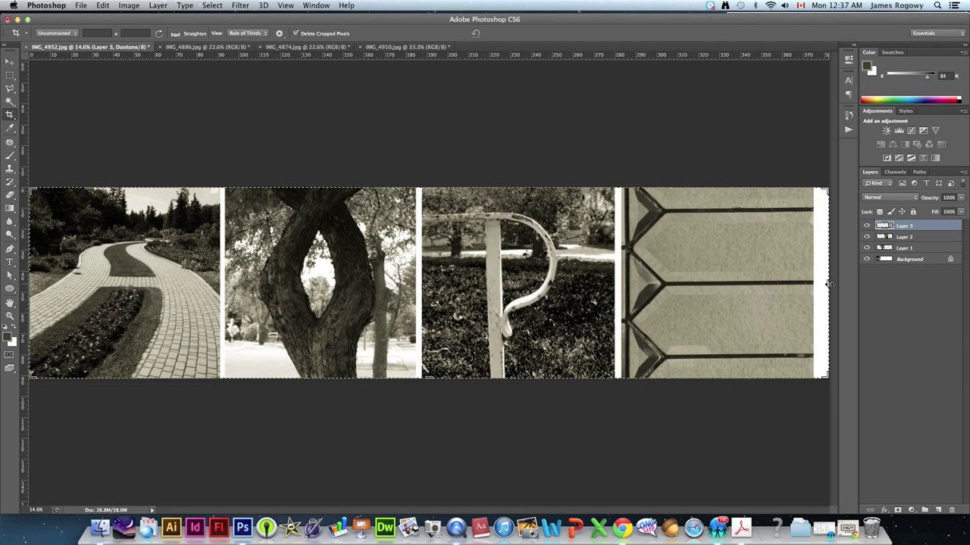
left_click_drag(828, 284, 821, 283)
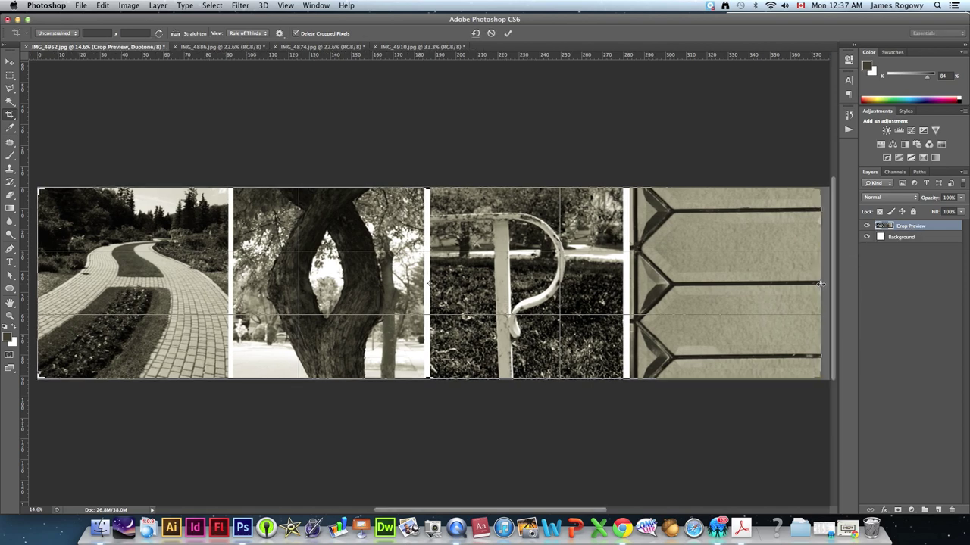
key("Return")
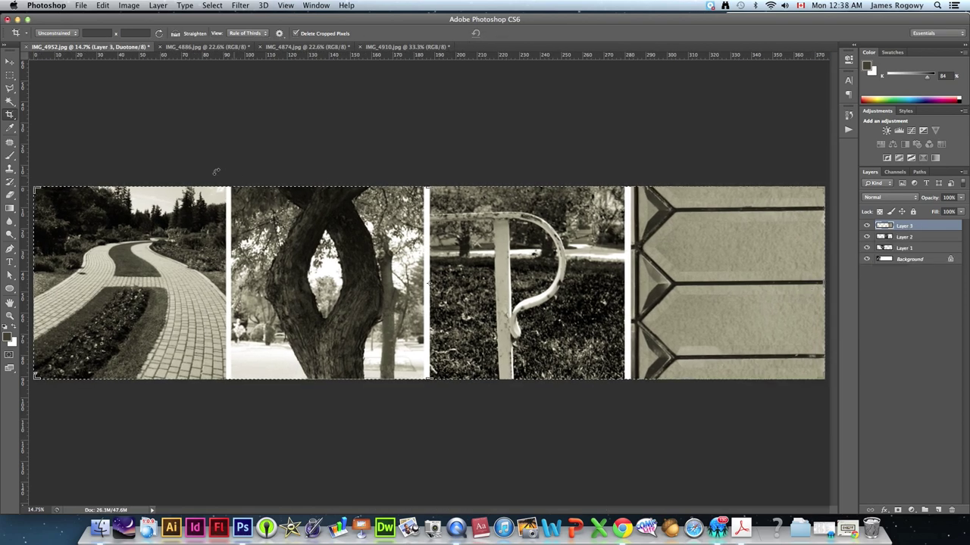
left_click(10, 62)
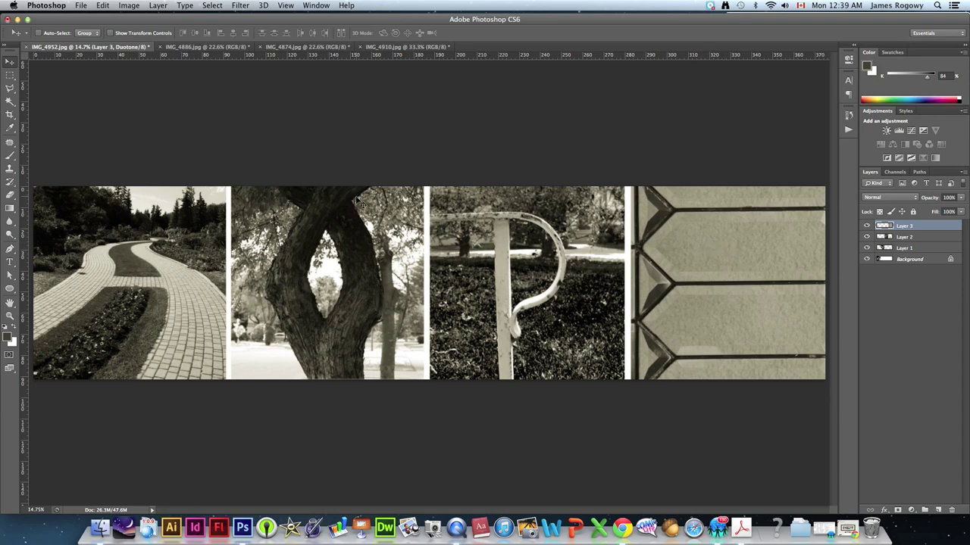
- Save As hope.psd, accepting the Maximize Compatibility prompt
left_click(79, 6)
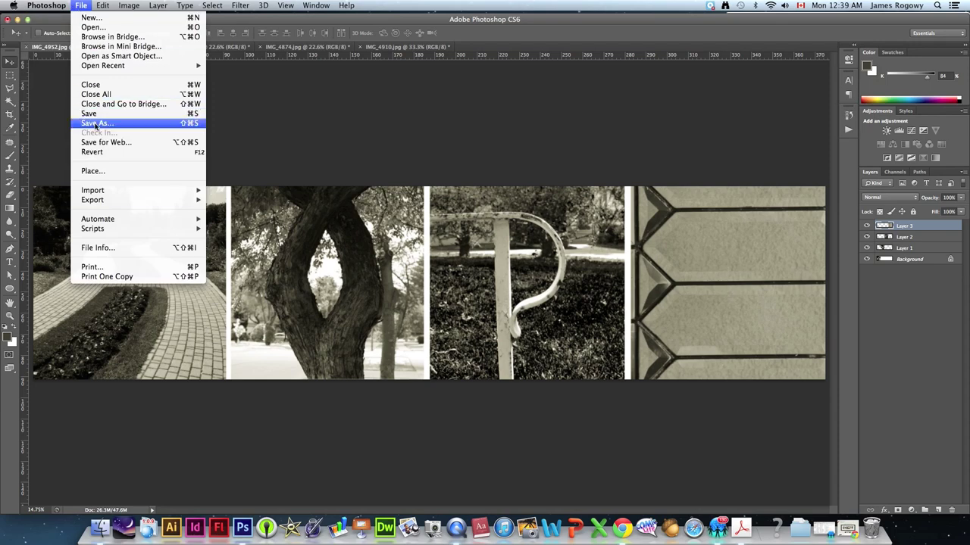
left_click(216, 168)
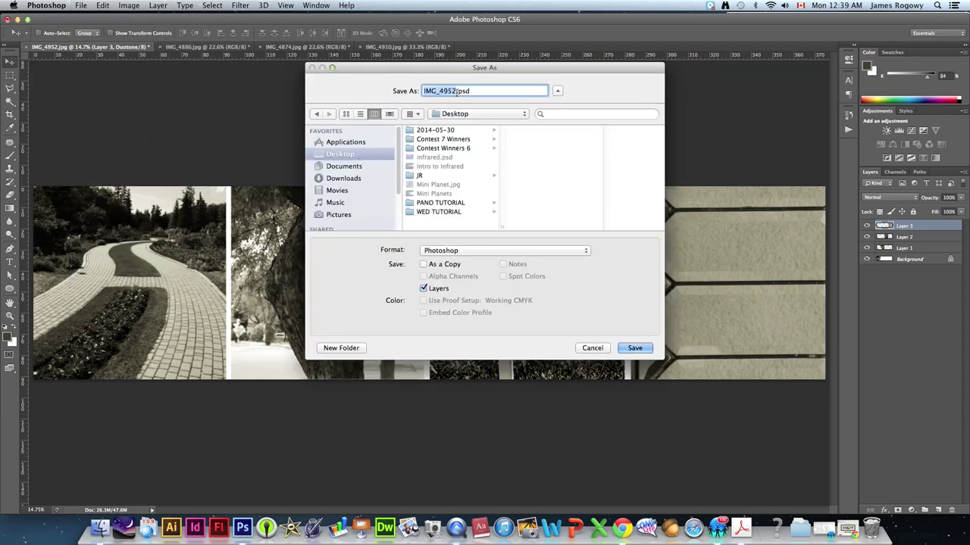
type("hope")
key("Return")
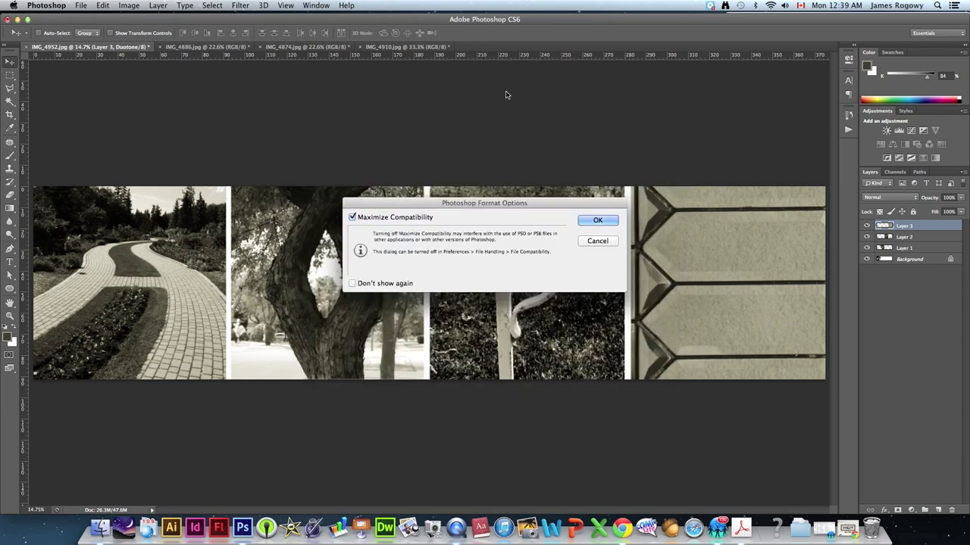
left_click(598, 221)
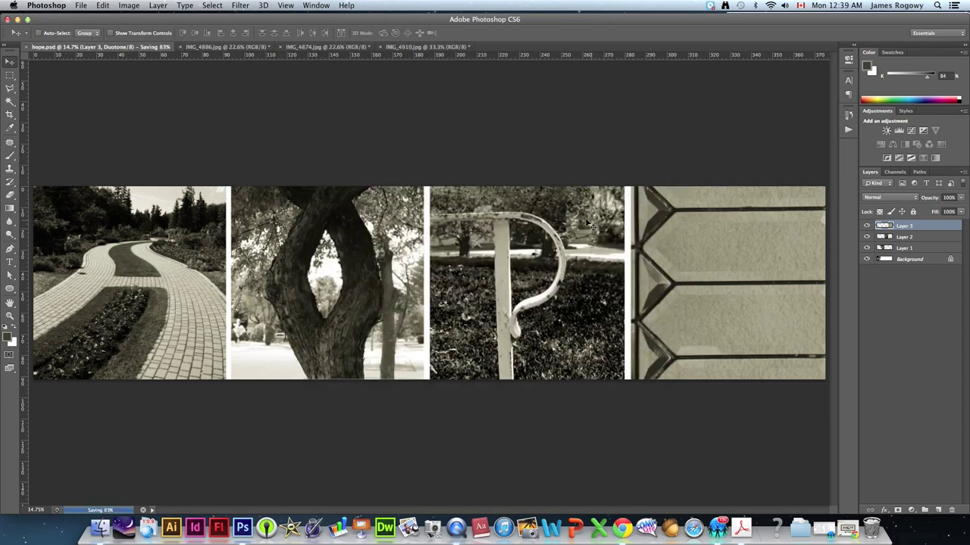